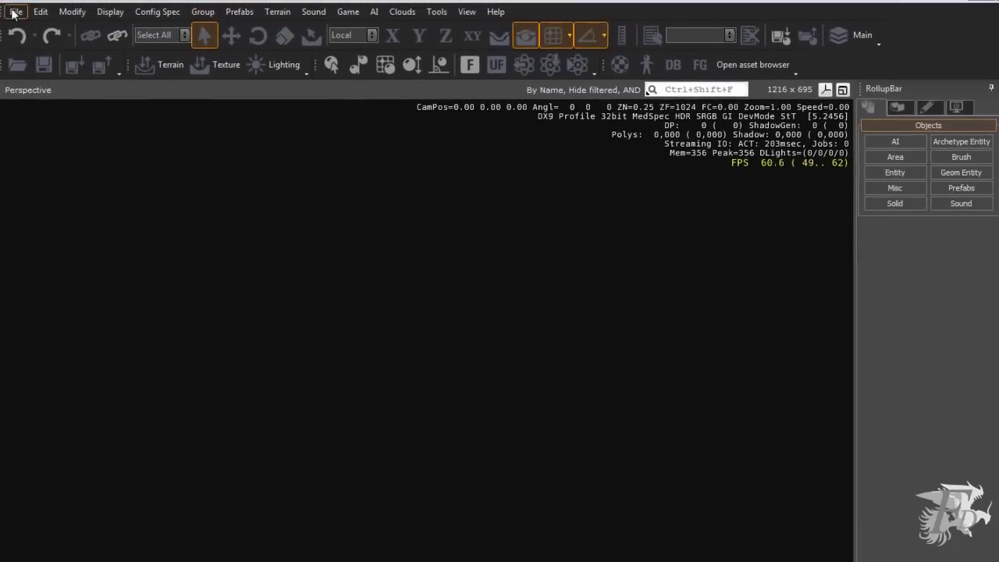
# Start a new level named miterreno with a heightmap resolution of 512x512
pyautogui.click(15, 7)
pyautogui.click(36, 30)
pyautogui.moveTo(478, 226); pyautogui.dragTo(549, 225)
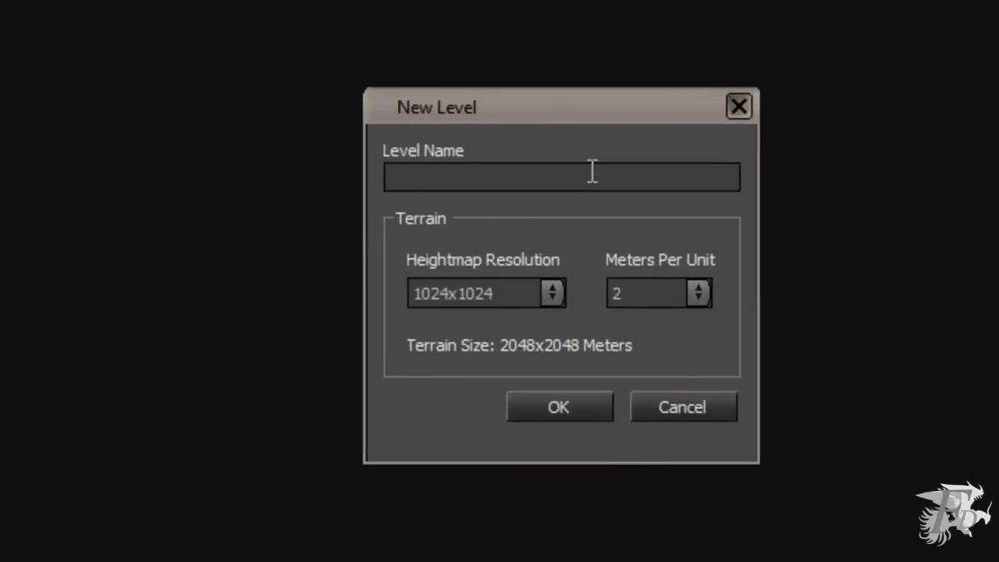
pyautogui.write('miterreno')
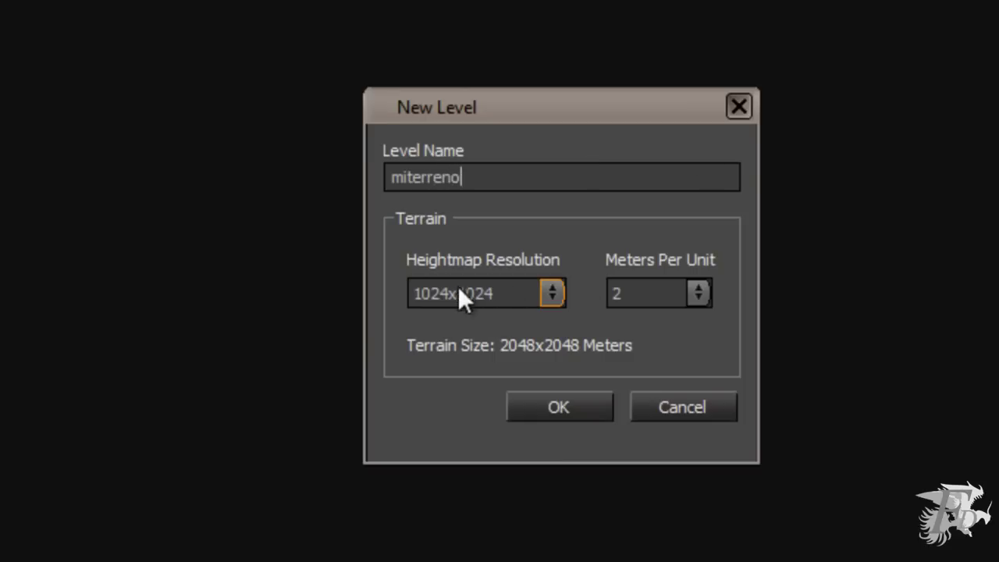
pyautogui.click(552, 294)
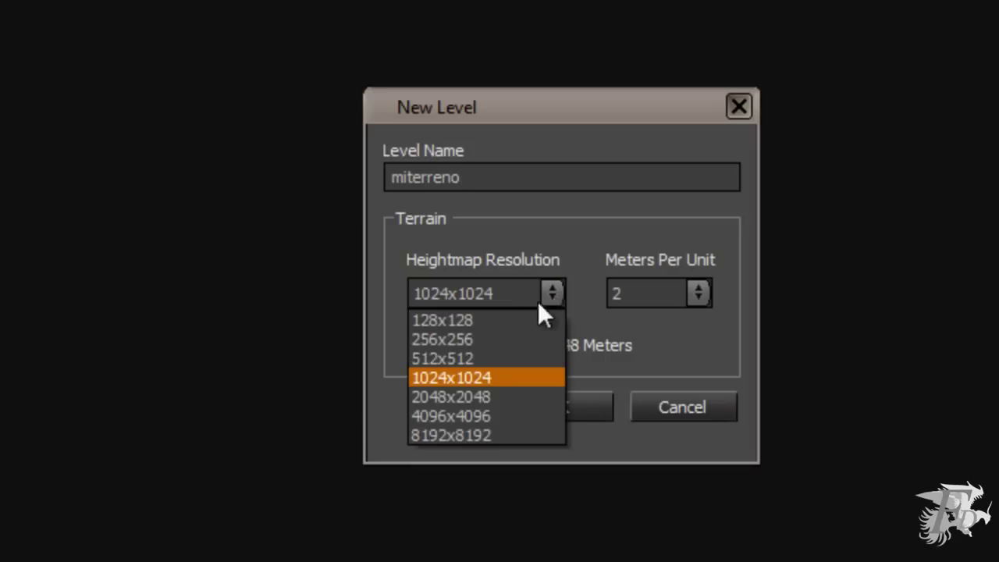
pyautogui.click(462, 360)
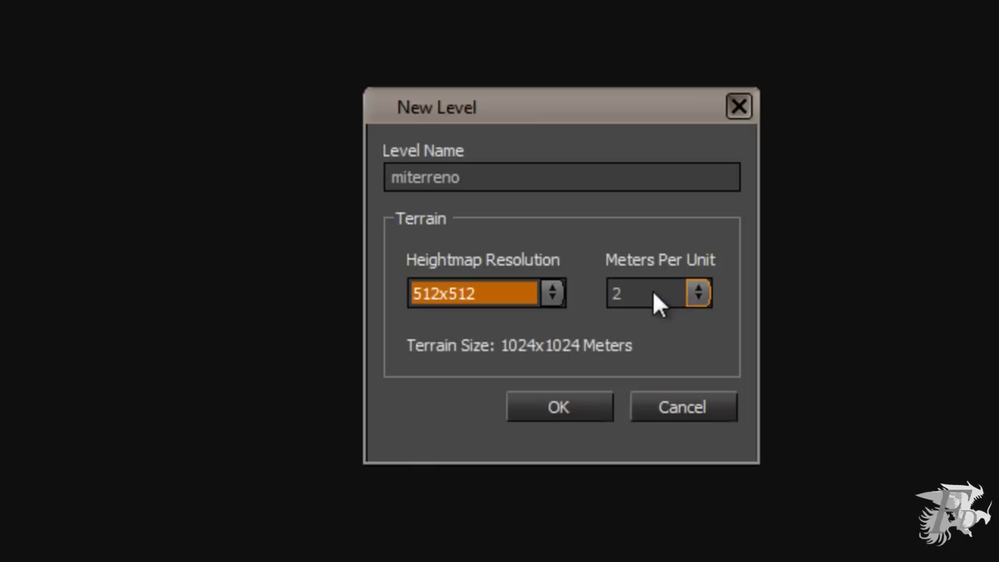
# Try 1 and 2 meters per unit for the new level's terrain to compare the resulting terrain sizes
pyautogui.click(699, 294)
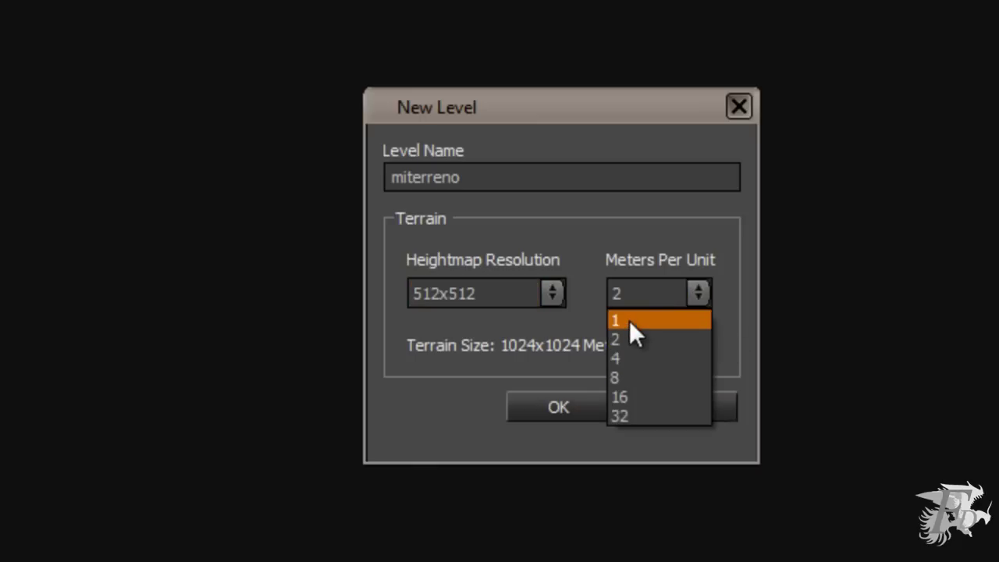
pyautogui.click(629, 319)
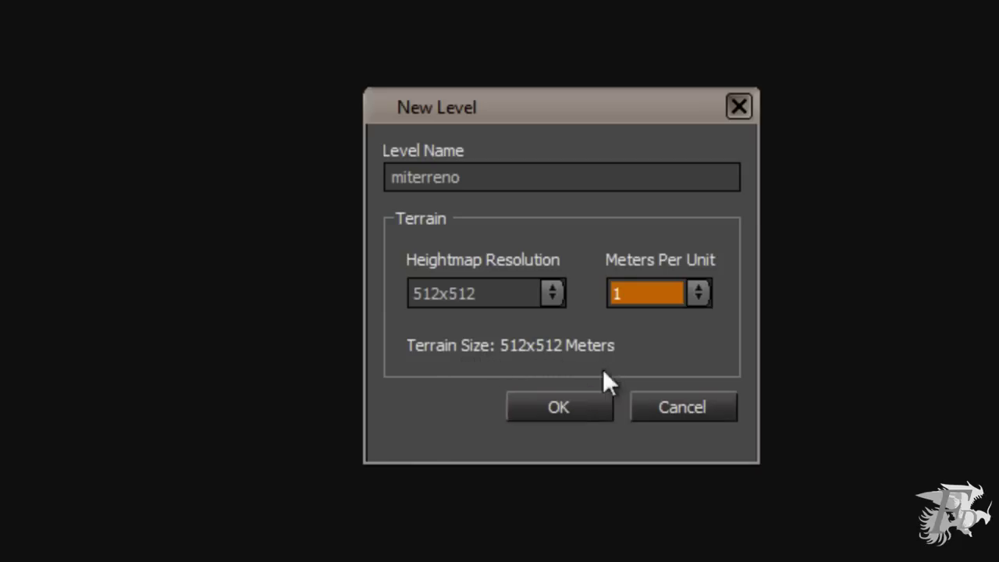
pyautogui.click(702, 290)
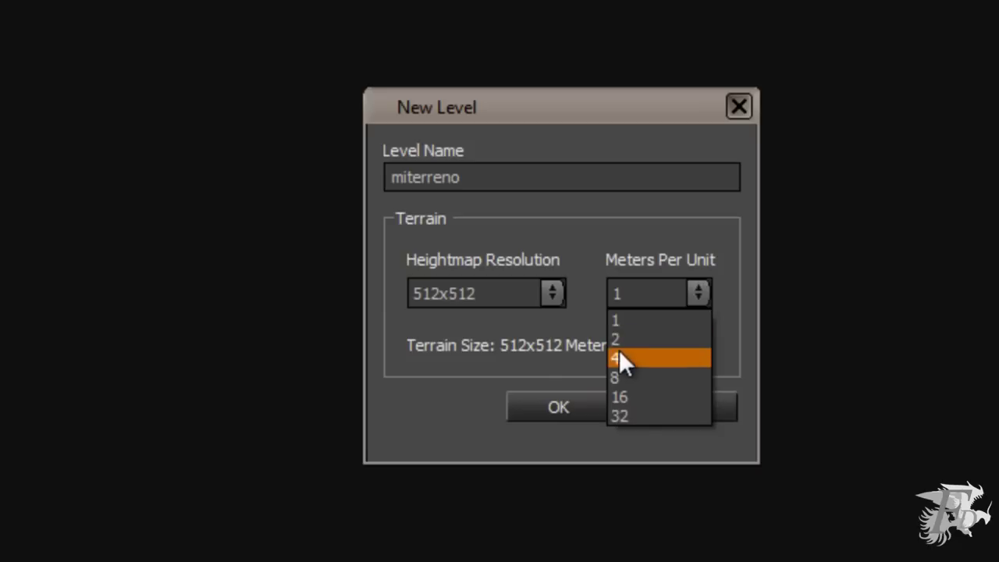
pyautogui.click(629, 337)
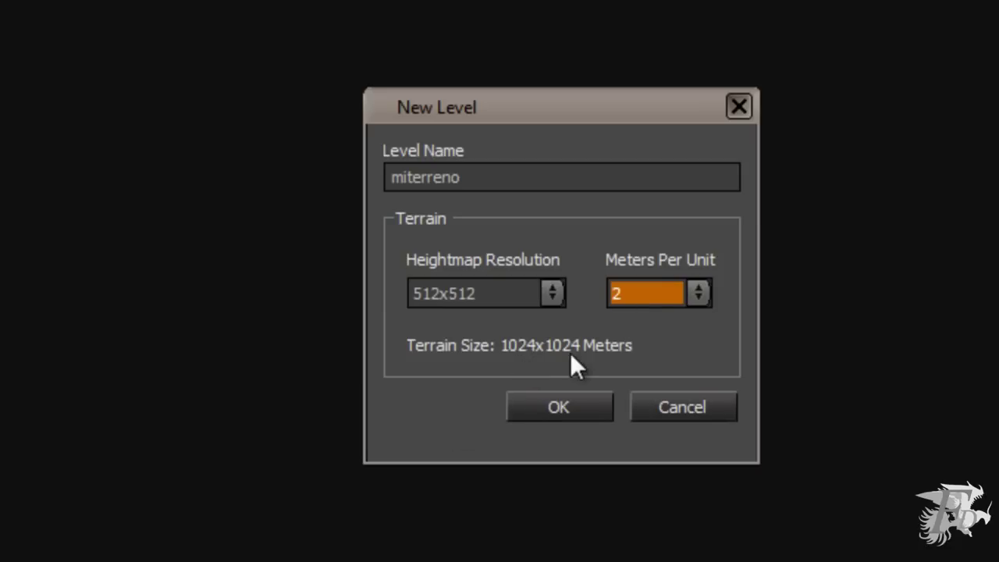
# Set the terrain to 1 meter per unit and create the level
pyautogui.click(698, 292)
pyautogui.click(636, 317)
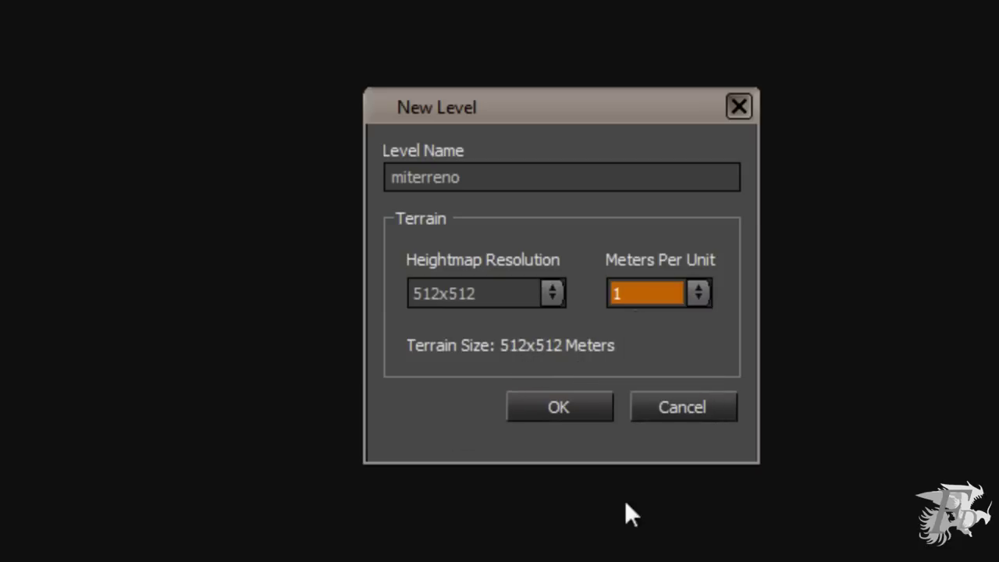
pyautogui.click(555, 406)
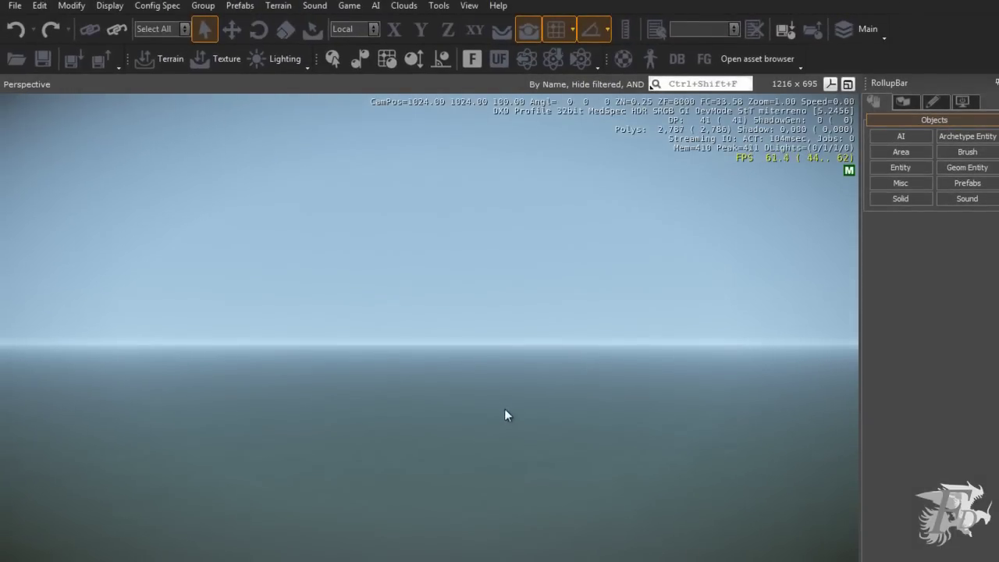
pyautogui.moveTo(504, 416); pyautogui.dragTo(538, 410, button='right')
pyautogui.moveTo(553, 376); pyautogui.dragTo(553, 377, button='right')
pyautogui.moveTo(508, 400); pyautogui.dragTo(510, 400, button='right')
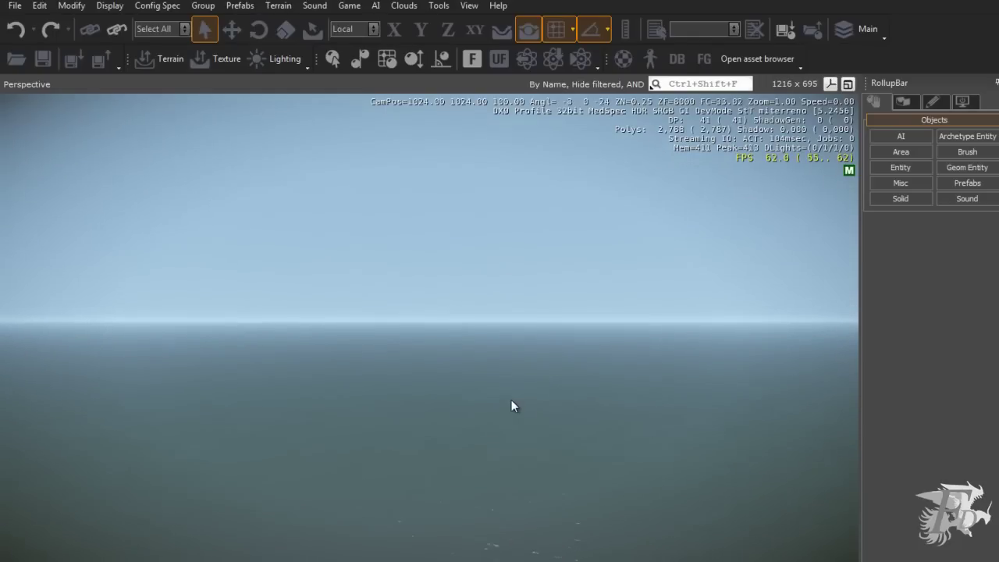
pyautogui.moveTo(501, 451); pyautogui.dragTo(506, 435, button='right')
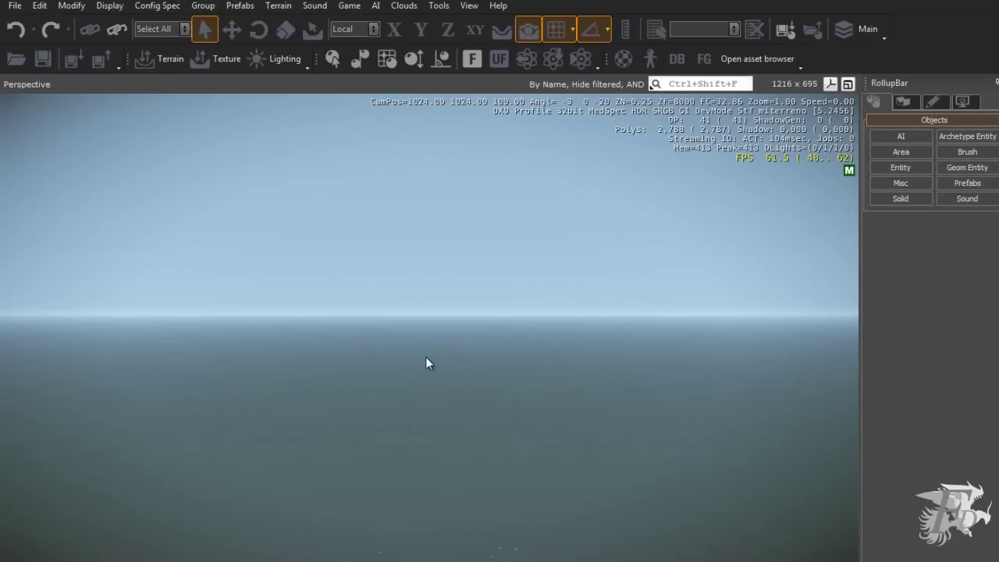
pyautogui.moveTo(426, 357); pyautogui.dragTo(462, 321, button='right')
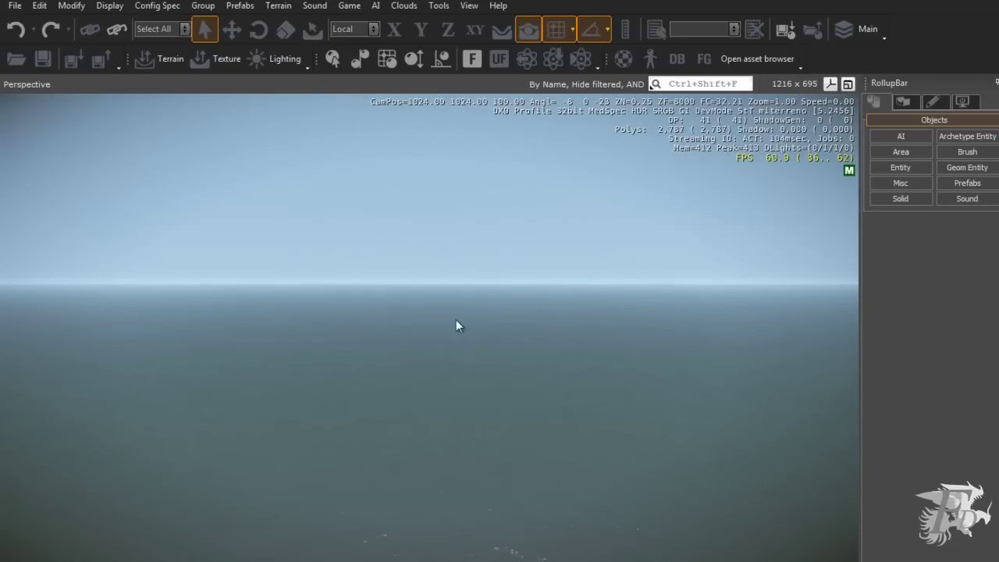
pyautogui.moveTo(487, 385); pyautogui.dragTo(494, 386, button='right')
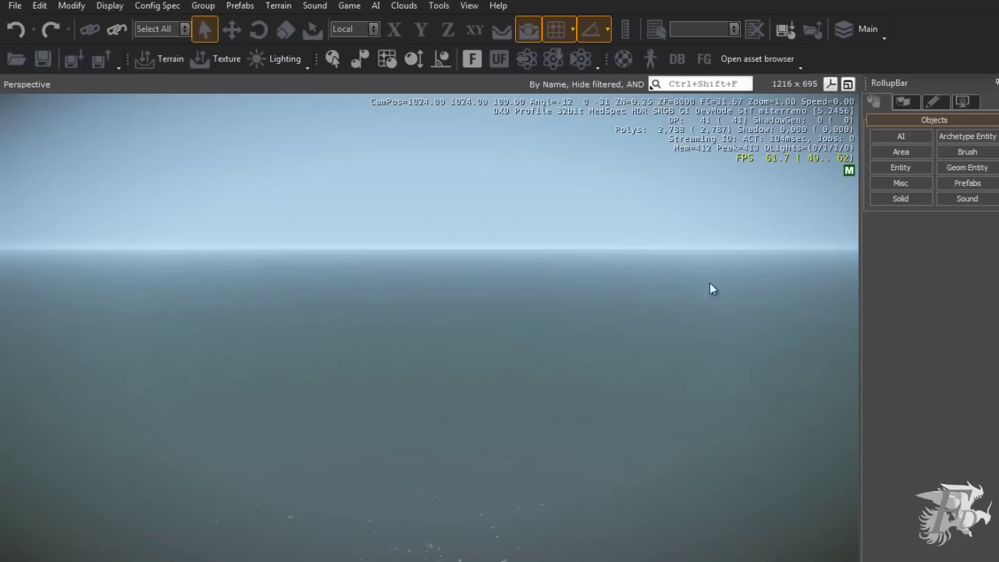
# Turn off the rendering of the ocean in the level view
pyautogui.click(937, 101)
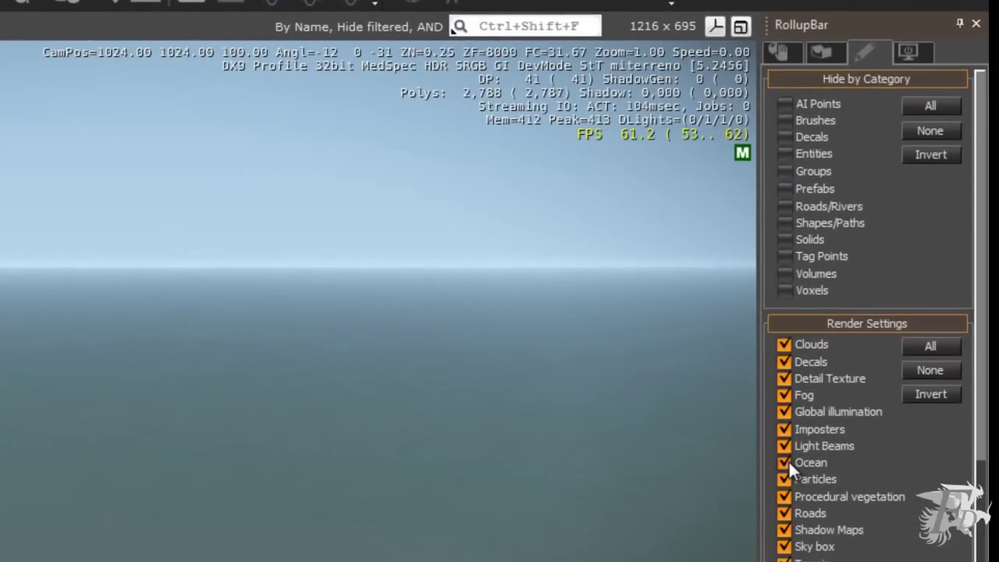
pyautogui.click(785, 461)
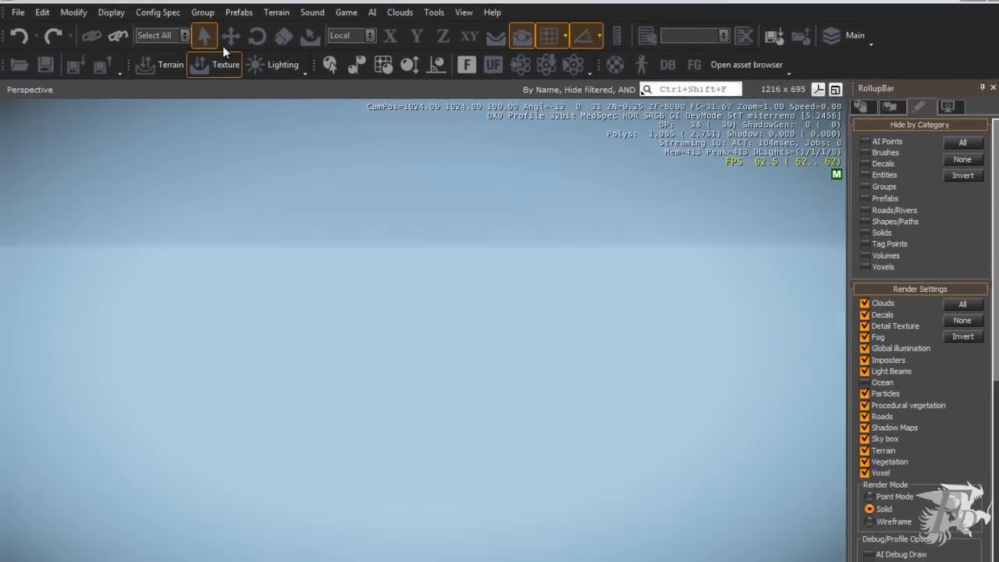
# Move the camera to position X 0, Y 0, Z 0 using Goto Position
pyautogui.click(112, 13)
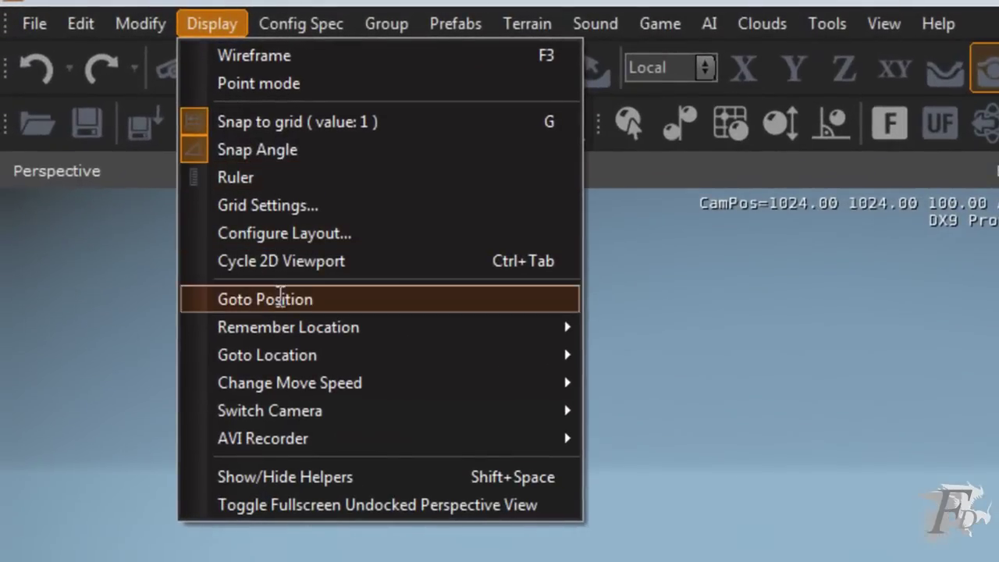
pyautogui.click(211, 228)
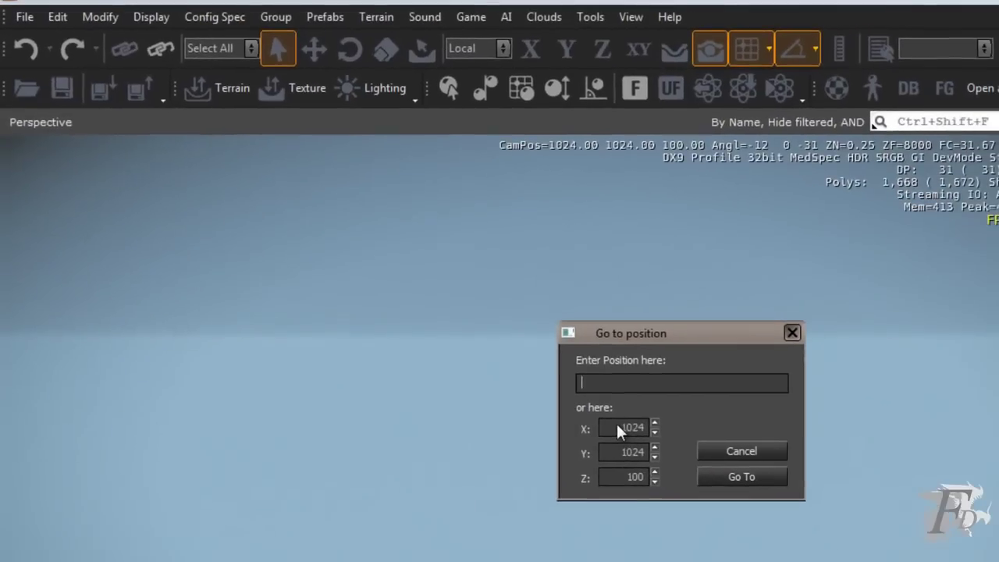
pyautogui.write('0')
pyautogui.press('Tab')
pyautogui.write('0')
pyautogui.press('Tab')
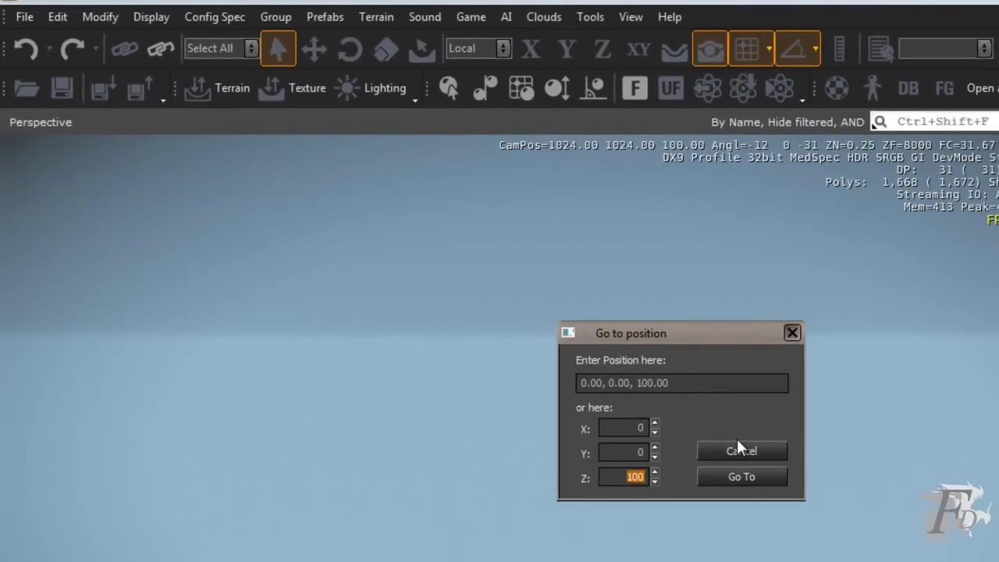
pyautogui.press('Tab')
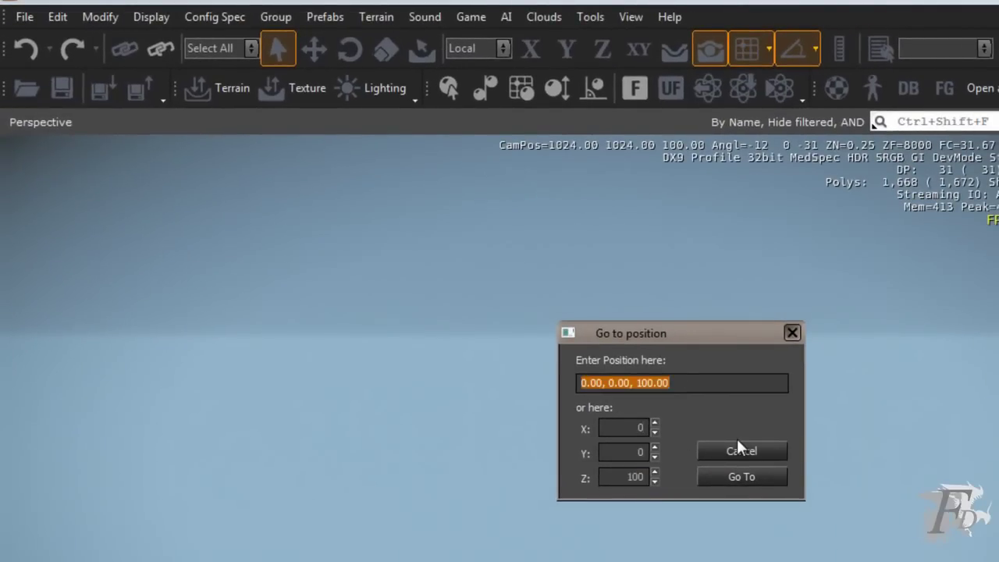
pyautogui.doubleClick(634, 477)
pyautogui.write('0')
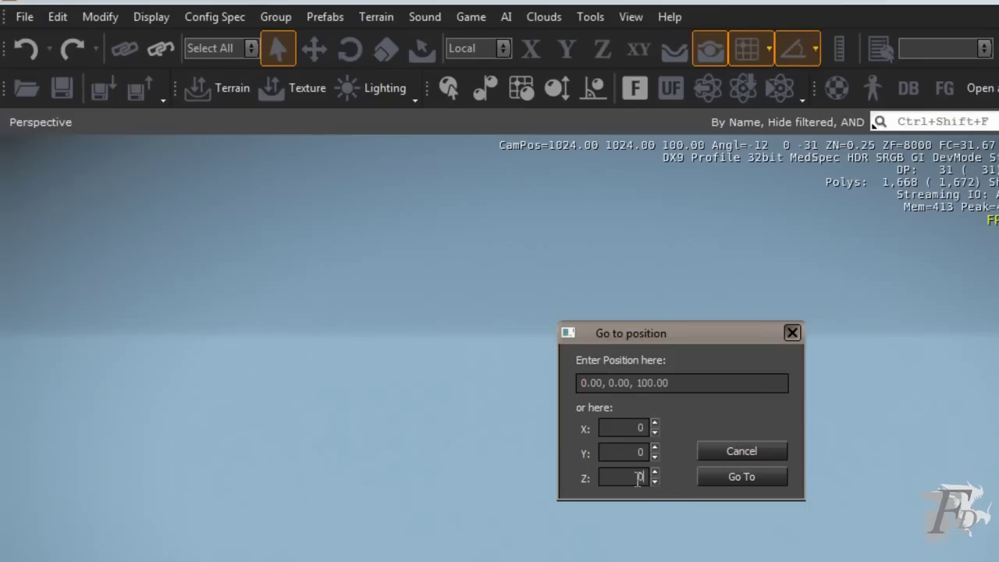
pyautogui.click(753, 476)
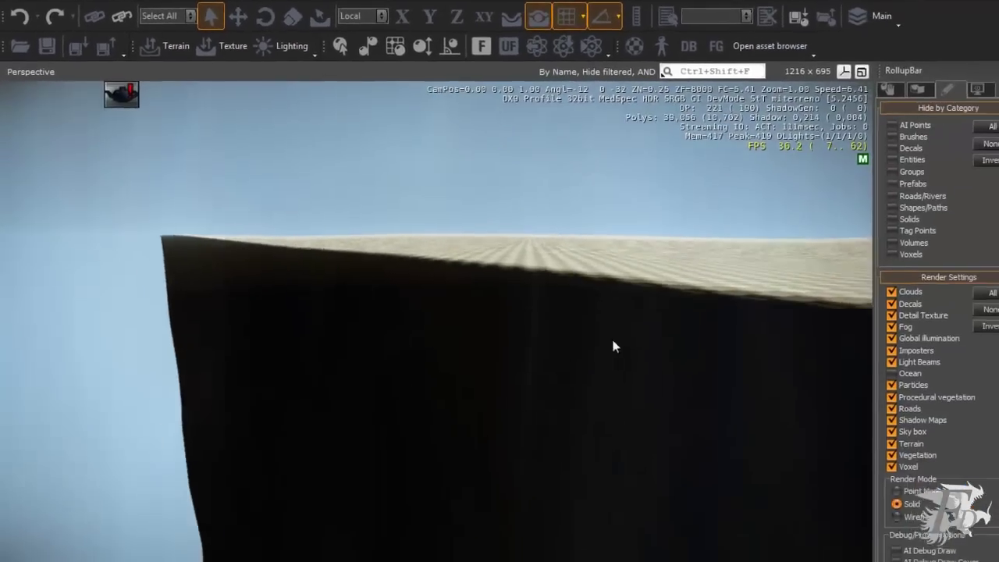
# Fly the camera up over the terrain's corner and examine the flat terrain surface and its edges
pyautogui.moveTo(742, 423); pyautogui.dragTo(734, 430, button='right')
pyautogui.press('w')
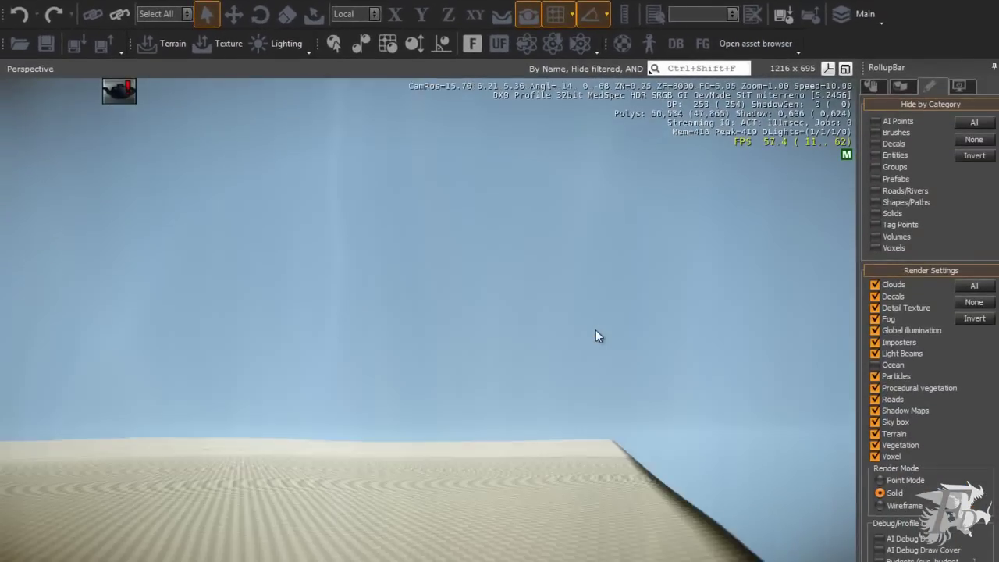
pyautogui.press('s')
pyautogui.moveTo(595, 335); pyautogui.dragTo(595, 334, button='right')
pyautogui.press('w')
pyautogui.press('s')
pyautogui.press('w')
pyautogui.press('s')
pyautogui.press('d')
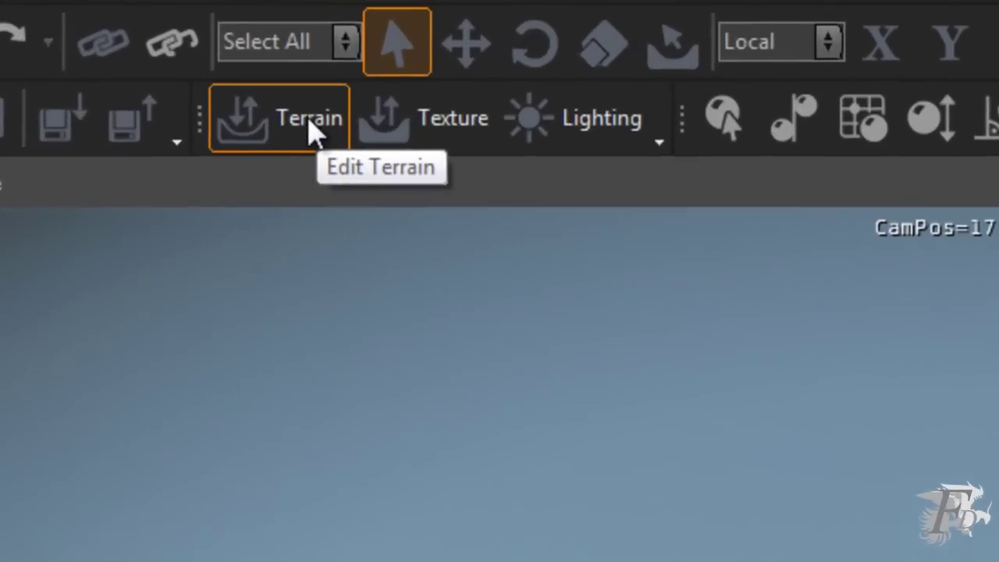
# Open the Terrain Editor and set the maximum terrain height to 250
pyautogui.click(312, 130)
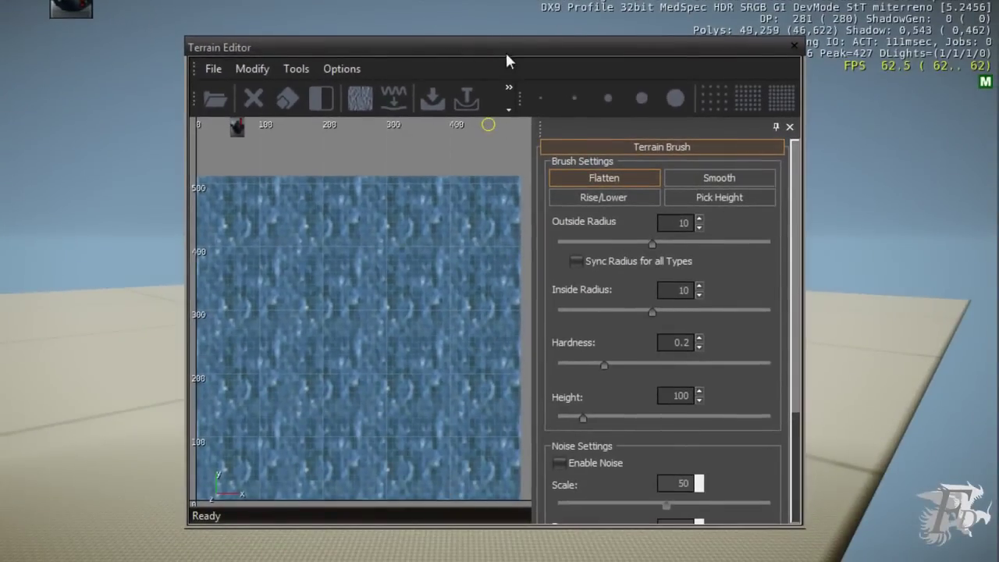
pyautogui.moveTo(504, 53); pyautogui.dragTo(579, 60)
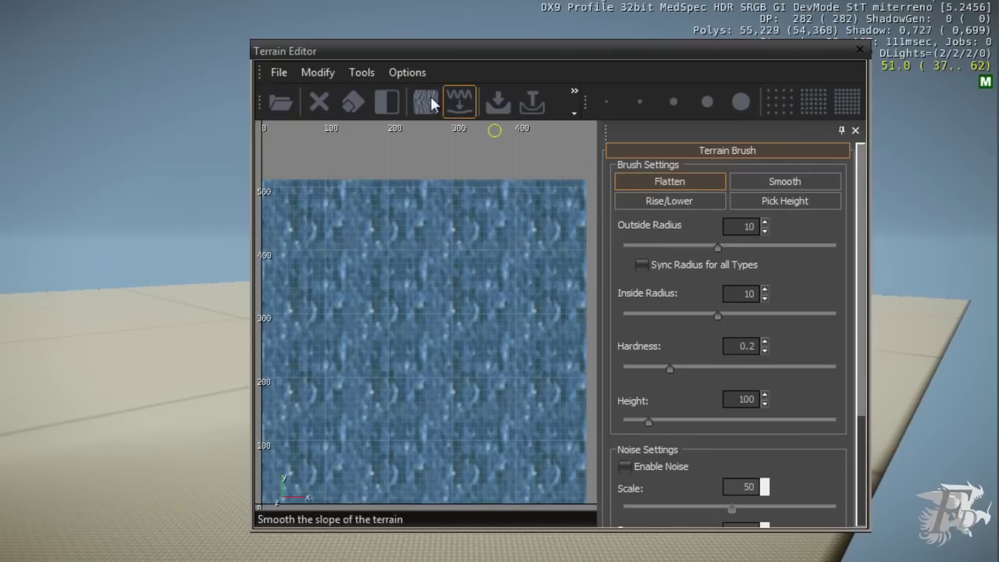
pyautogui.click(321, 73)
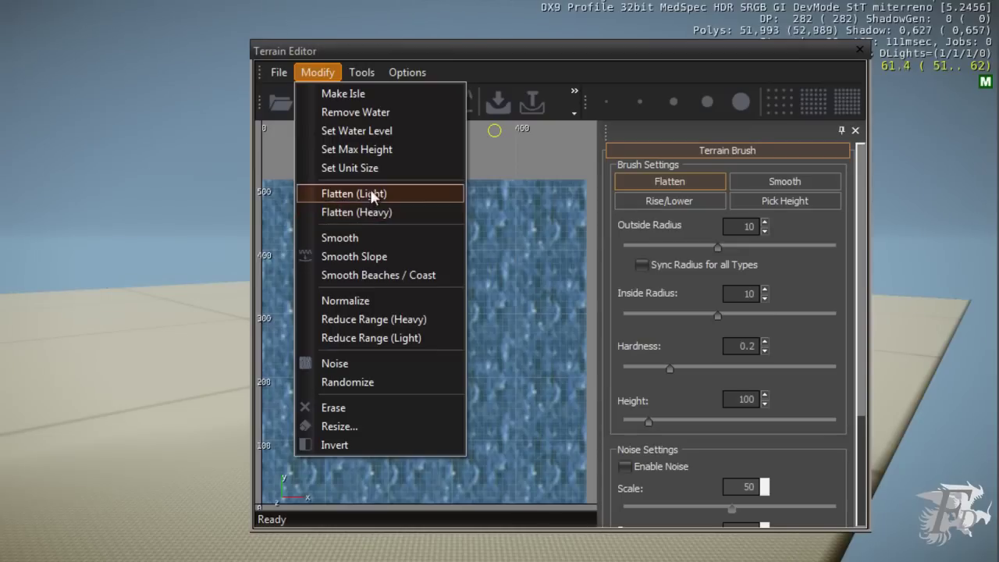
pyautogui.click(388, 149)
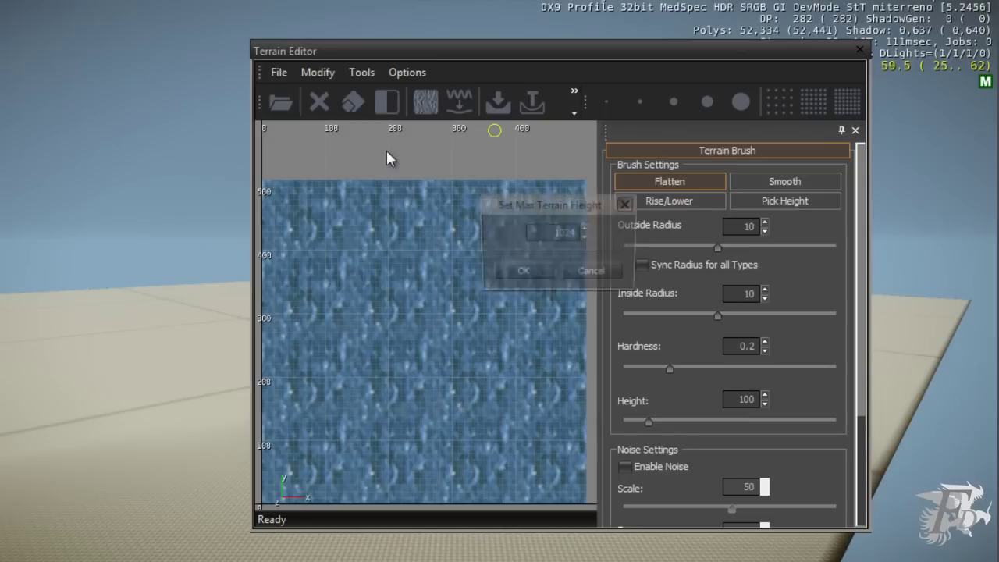
pyautogui.doubleClick(571, 232)
pyautogui.write('250')
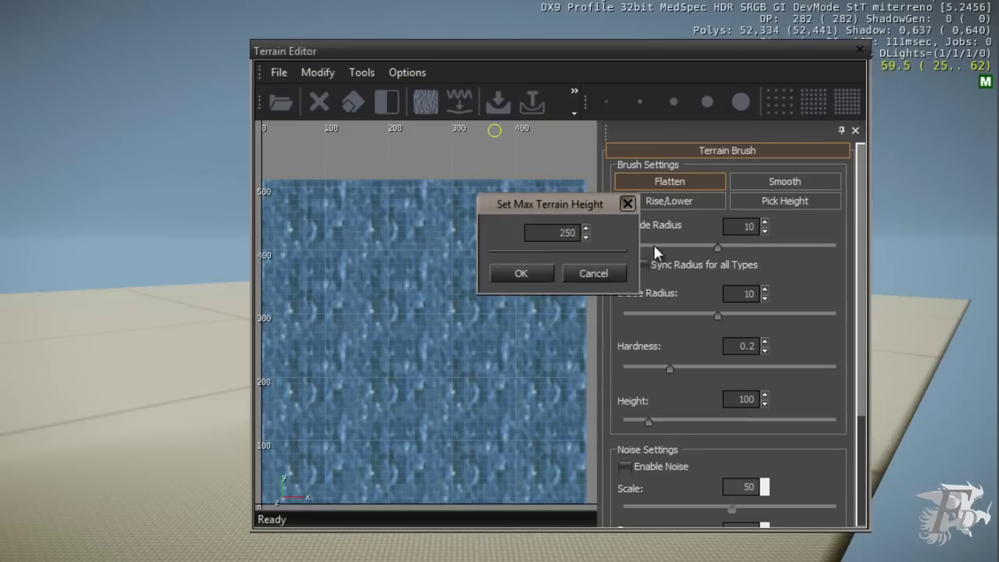
pyautogui.click(521, 273)
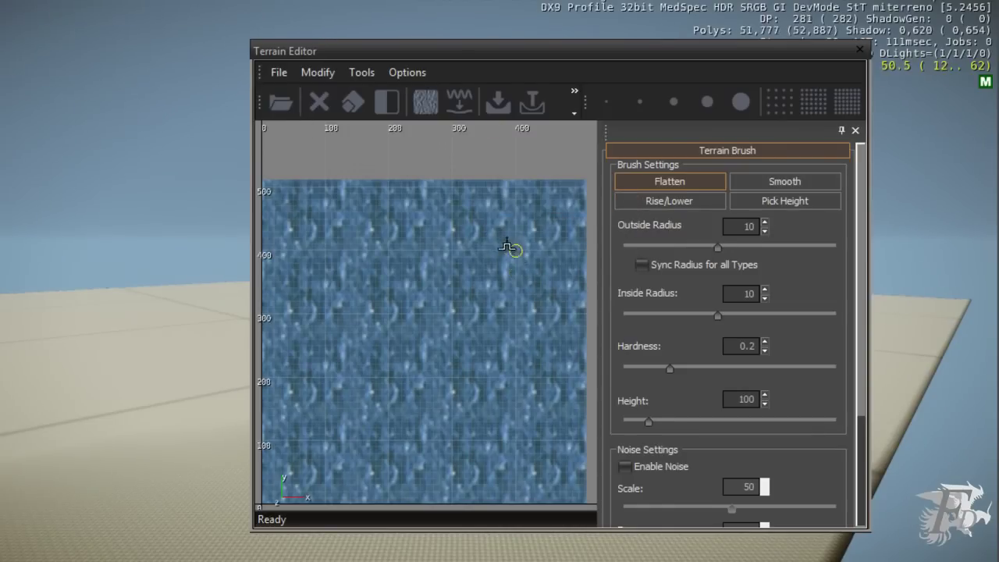
# Generate a procedural terrain with an increased Variation (Random Base) value
pyautogui.click(497, 103)
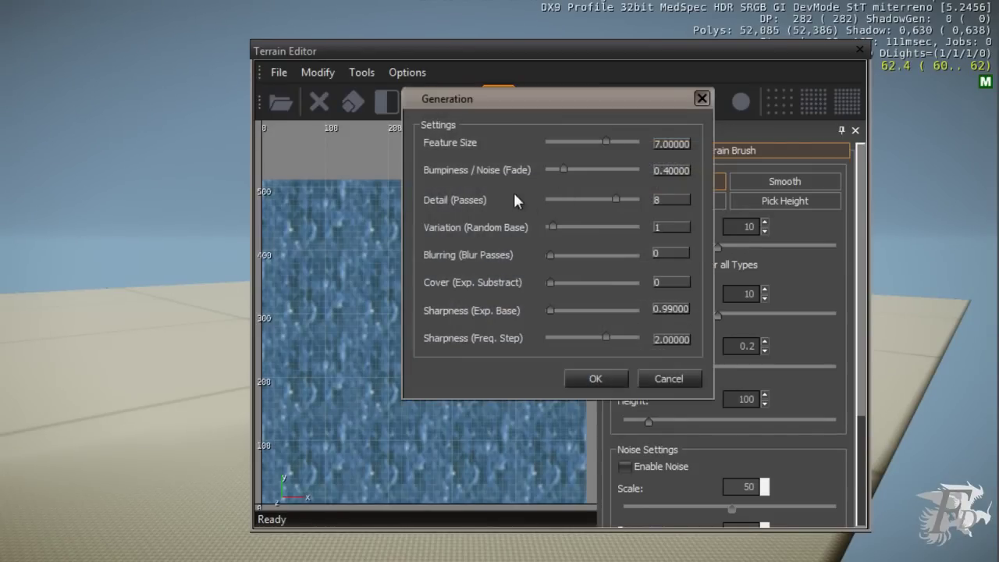
pyautogui.moveTo(535, 99); pyautogui.dragTo(501, 114)
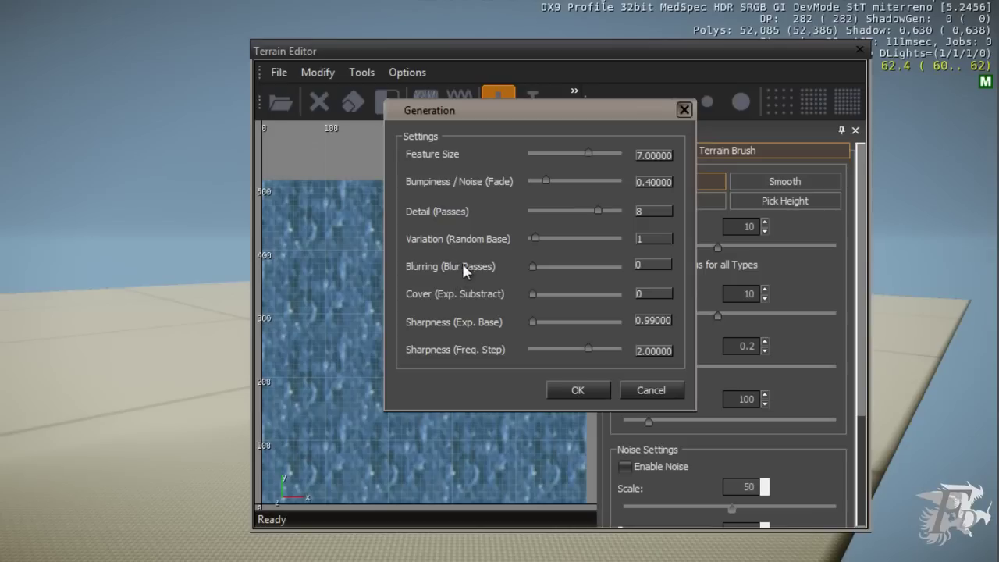
pyautogui.moveTo(538, 239); pyautogui.dragTo(572, 236)
pyautogui.click(578, 387)
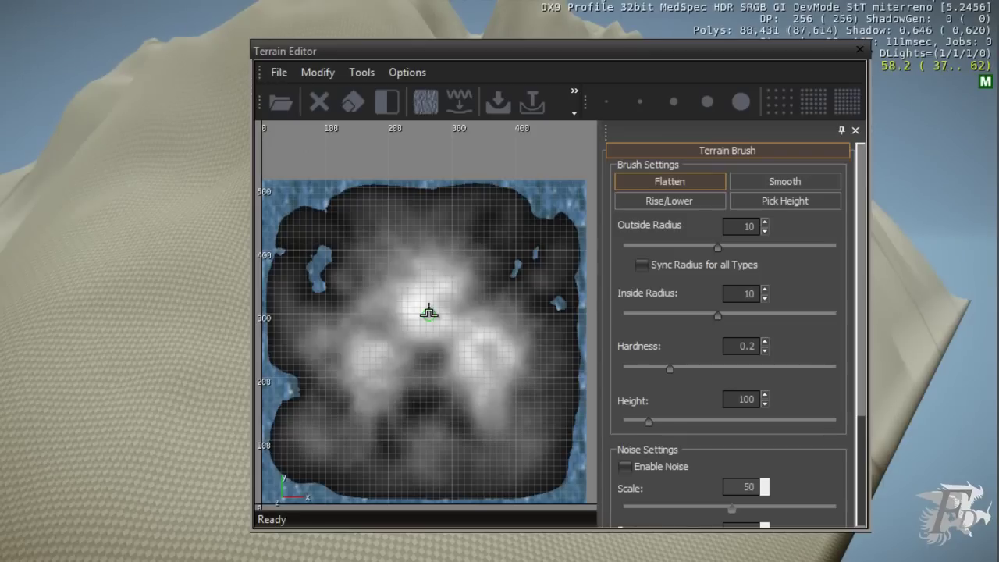
# Lower the water level of the terrain
pyautogui.click(319, 74)
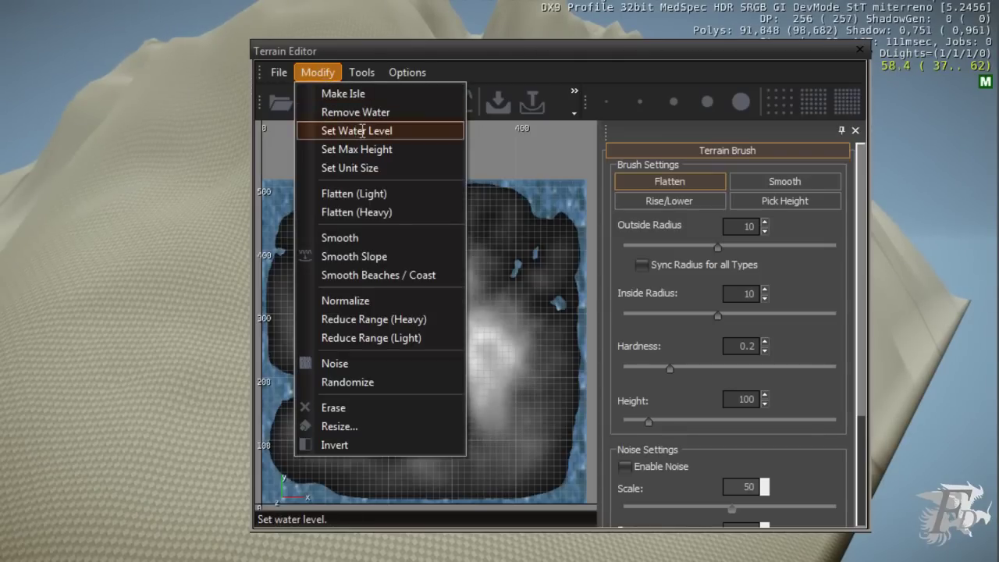
pyautogui.click(365, 131)
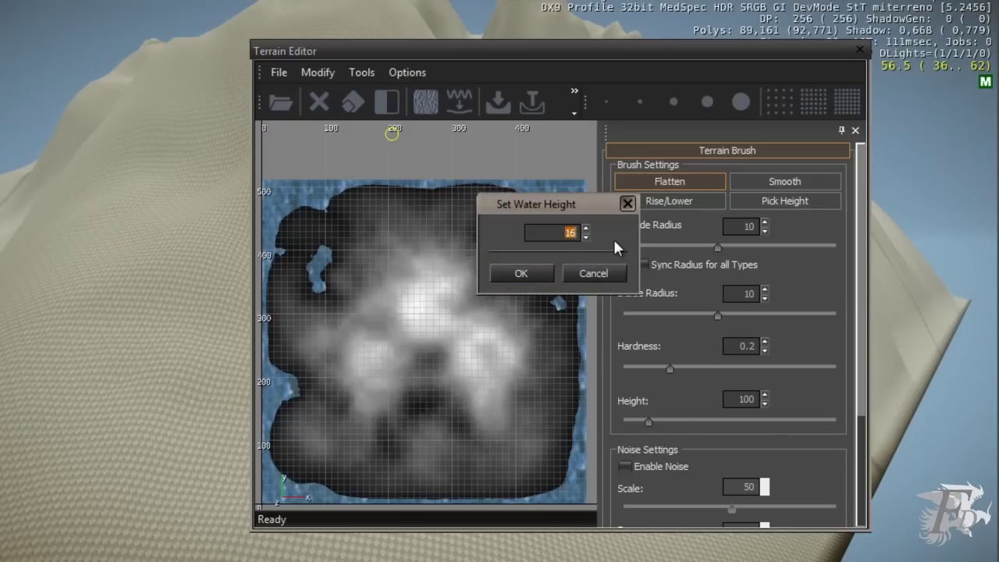
pyautogui.click(540, 273)
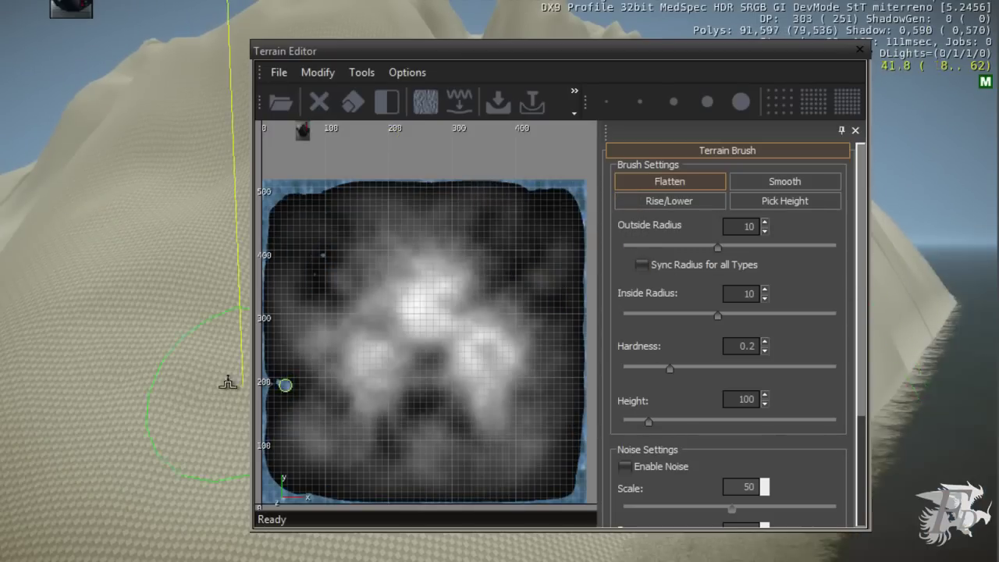
# Examine the mountain relief, the coastline and the surrounding water from several camera angles
pyautogui.moveTo(167, 385)
pyautogui.mouseDown(button='right')
pyautogui.moveTo(165, 397)
pyautogui.moveTo(167, 386)
pyautogui.mouseUp(button='right')
pyautogui.moveTo(34, 221)
pyautogui.mouseDown(button='right')
pyautogui.moveTo(31, 249)
pyautogui.moveTo(33, 240)
pyautogui.mouseUp(button='right')
pyautogui.moveTo(426, 47); pyautogui.dragTo(811, 32)
pyautogui.moveTo(330, 167); pyautogui.dragTo(325, 238, button='right')
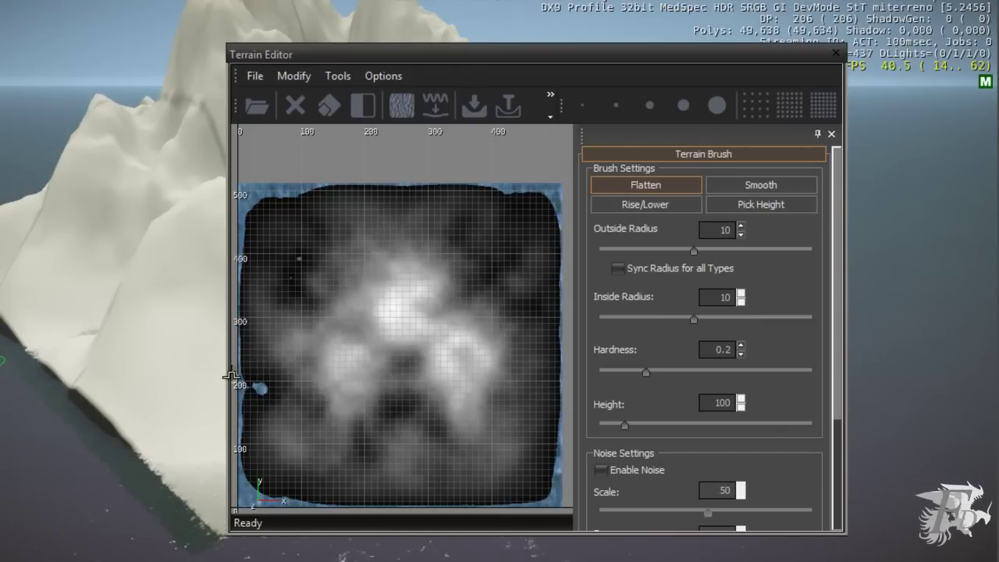
pyautogui.moveTo(122, 351); pyautogui.dragTo(111, 351, button='right')
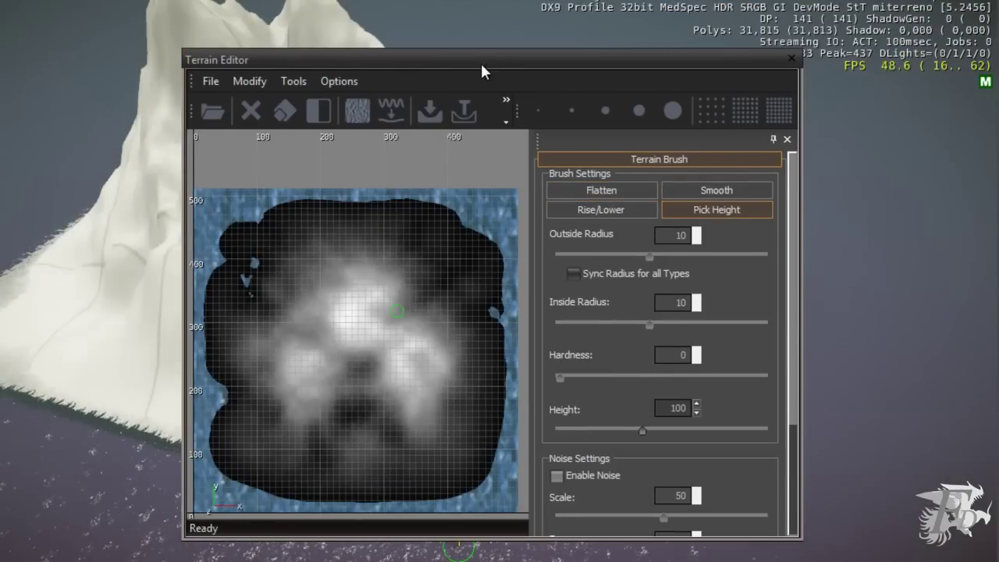
pyautogui.moveTo(430, 64); pyautogui.dragTo(459, 51)
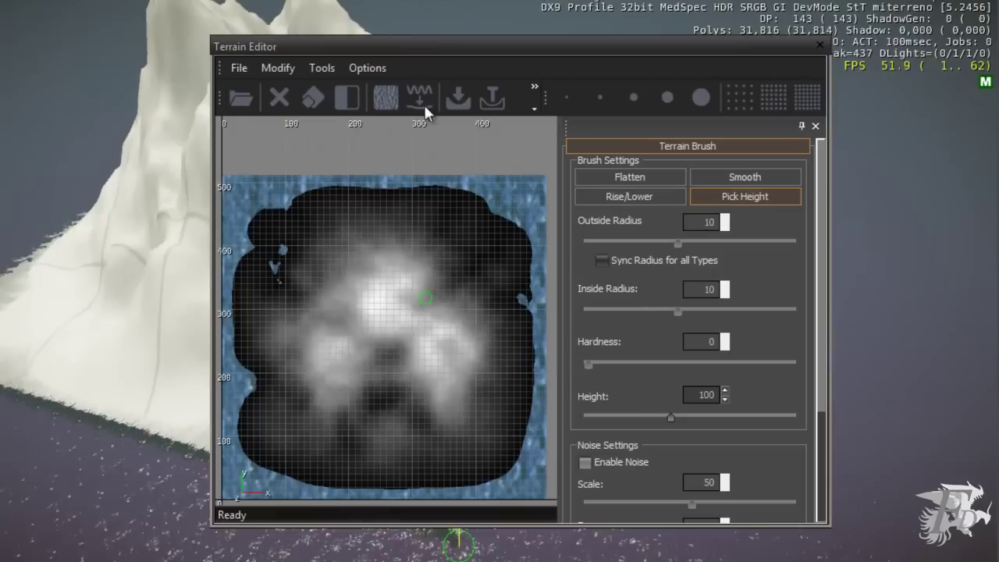
pyautogui.click(274, 66)
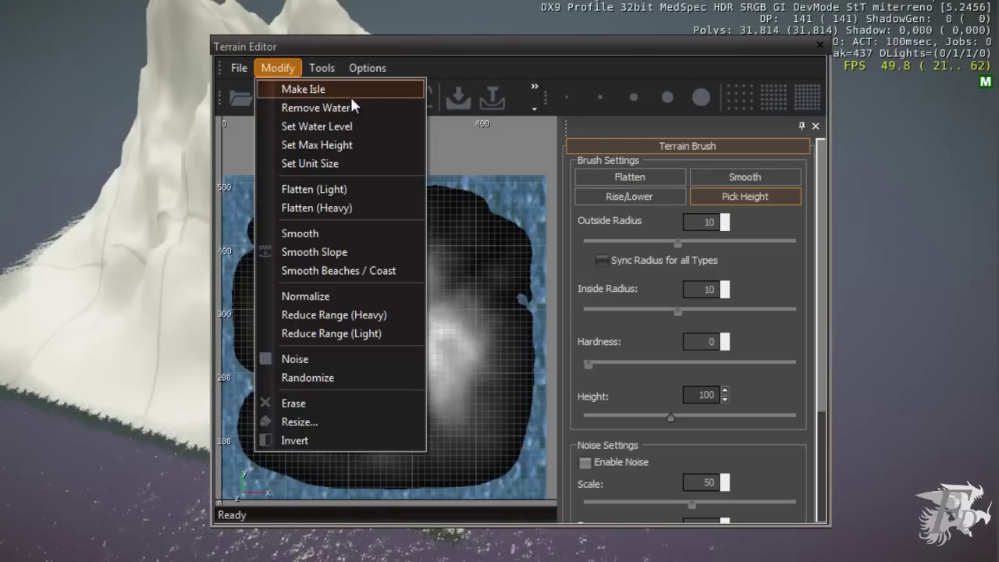
pyautogui.moveTo(367, 68)
pyautogui.click(813, 46)
pyautogui.click(819, 46)
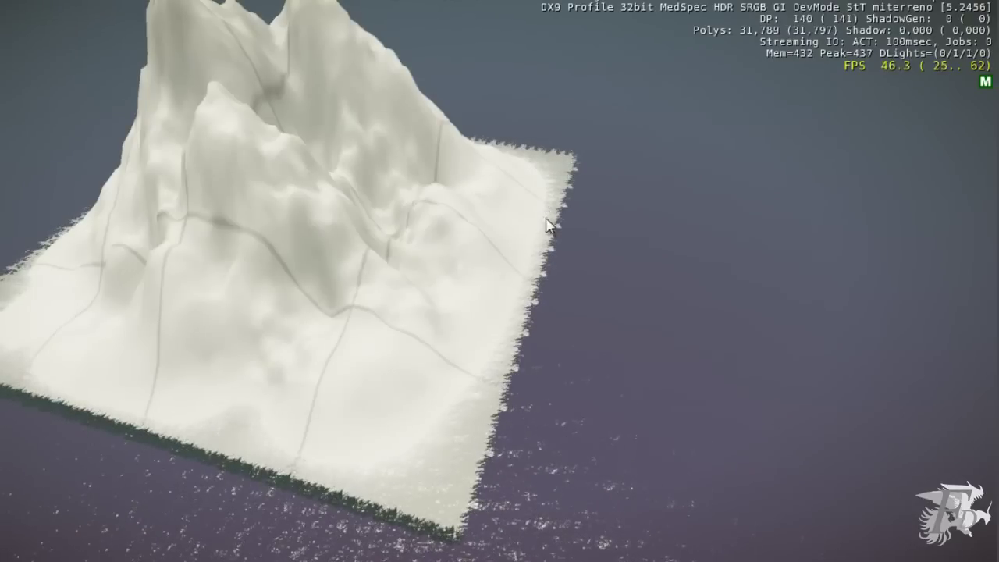
pyautogui.moveTo(248, 337); pyautogui.dragTo(428, 207, button='right')
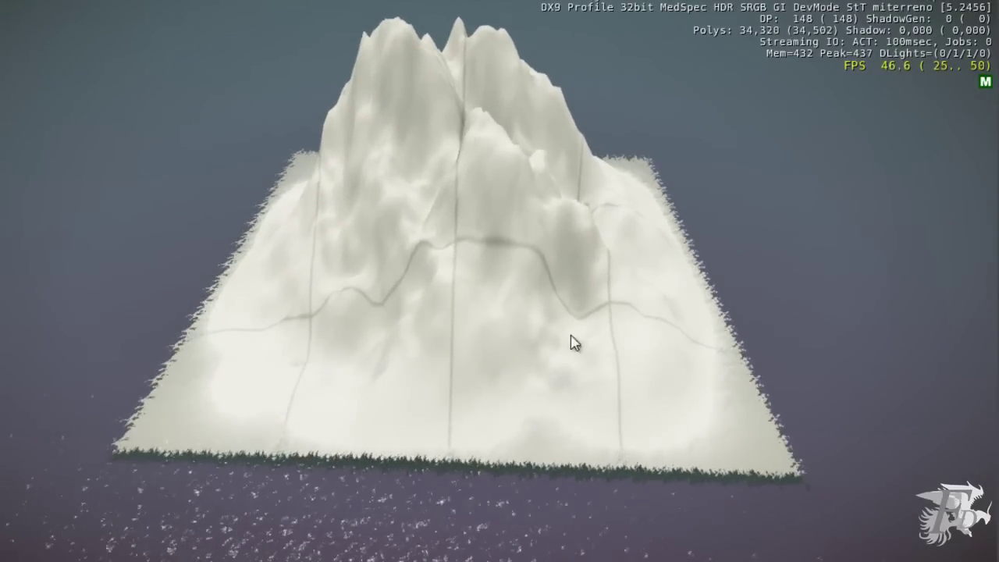
pyautogui.moveTo(432, 388); pyautogui.dragTo(430, 387, button='right')
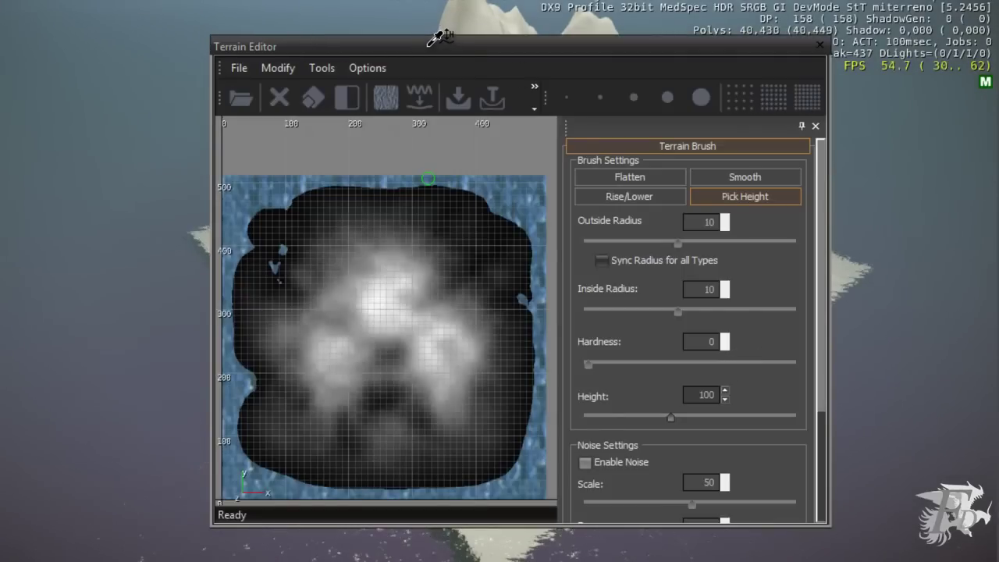
# Flatten the terrain's northwest quarter with the Flatten brush at Outside Radius 50, Inside Radius 50, Hardness 1 and Height 15
pyautogui.moveTo(428, 44); pyautogui.dragTo(463, 41)
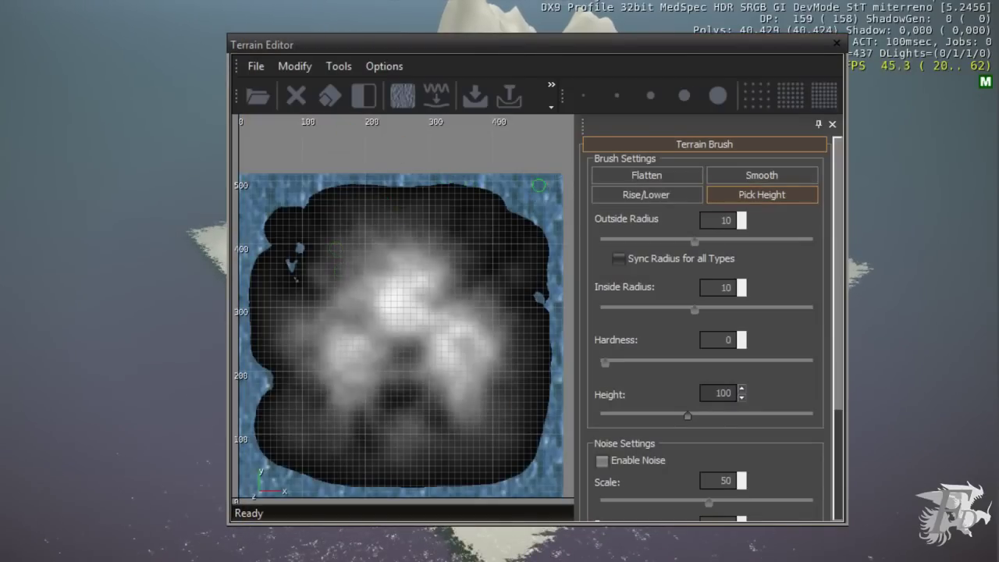
pyautogui.click(646, 178)
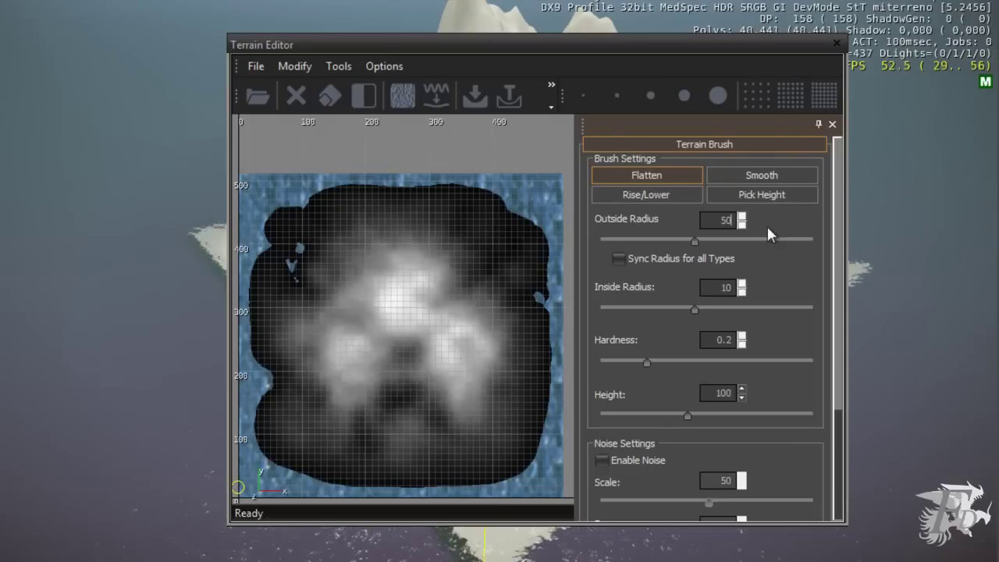
pyautogui.click(733, 287)
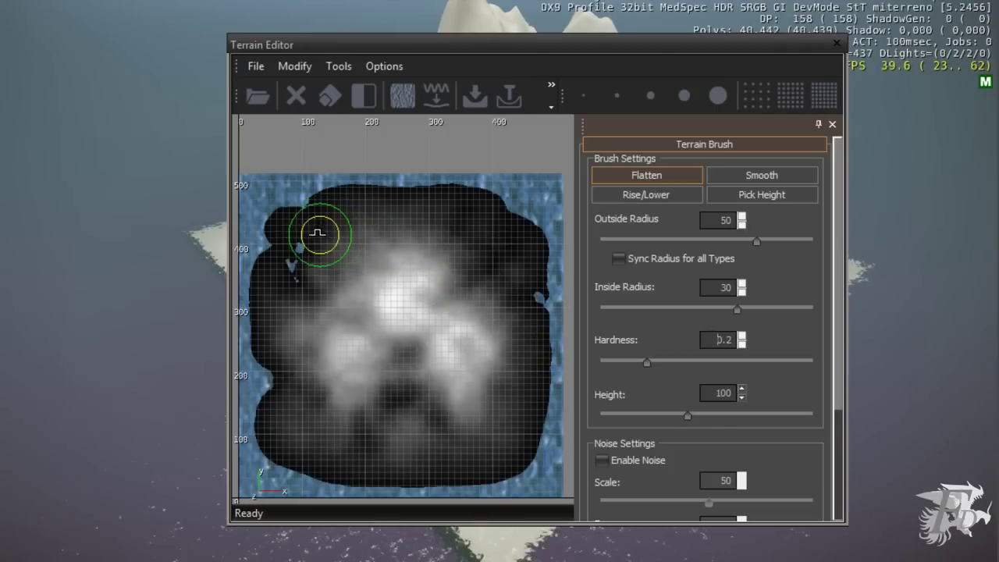
pyautogui.moveTo(322, 231); pyautogui.dragTo(333, 233)
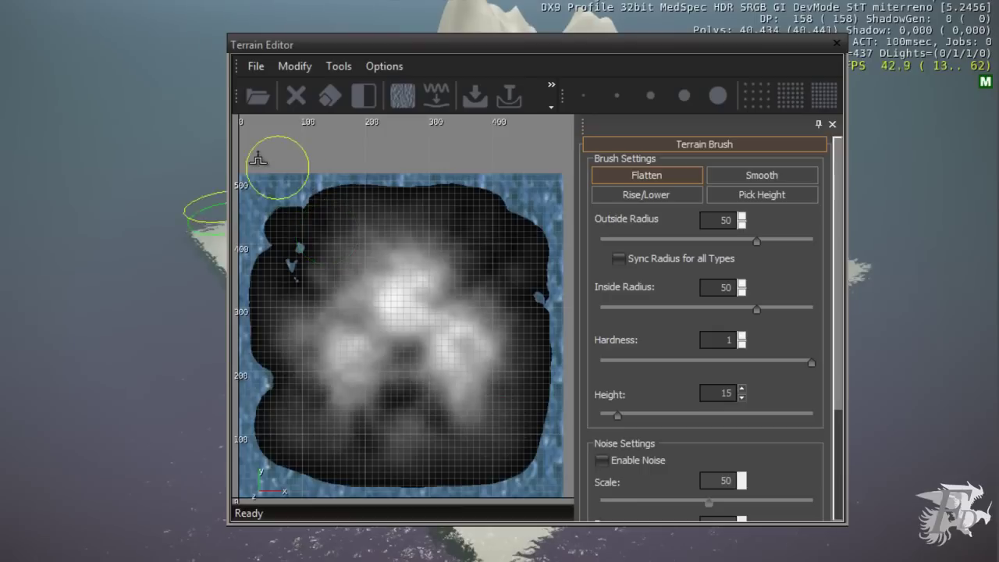
pyautogui.moveTo(260, 184)
pyautogui.mouseDown()
pyautogui.moveTo(311, 209)
pyautogui.moveTo(356, 206)
pyautogui.moveTo(383, 229)
pyautogui.moveTo(377, 249)
pyautogui.moveTo(267, 263)
pyautogui.moveTo(263, 223)
pyautogui.moveTo(284, 251)
pyautogui.moveTo(365, 233)
pyautogui.moveTo(382, 191)
pyautogui.moveTo(370, 267)
pyautogui.moveTo(262, 282)
pyautogui.moveTo(353, 282)
pyautogui.moveTo(379, 267)
pyautogui.moveTo(383, 161)
pyautogui.moveTo(369, 285)
pyautogui.moveTo(274, 300)
pyautogui.moveTo(323, 299)
pyautogui.mouseUp()
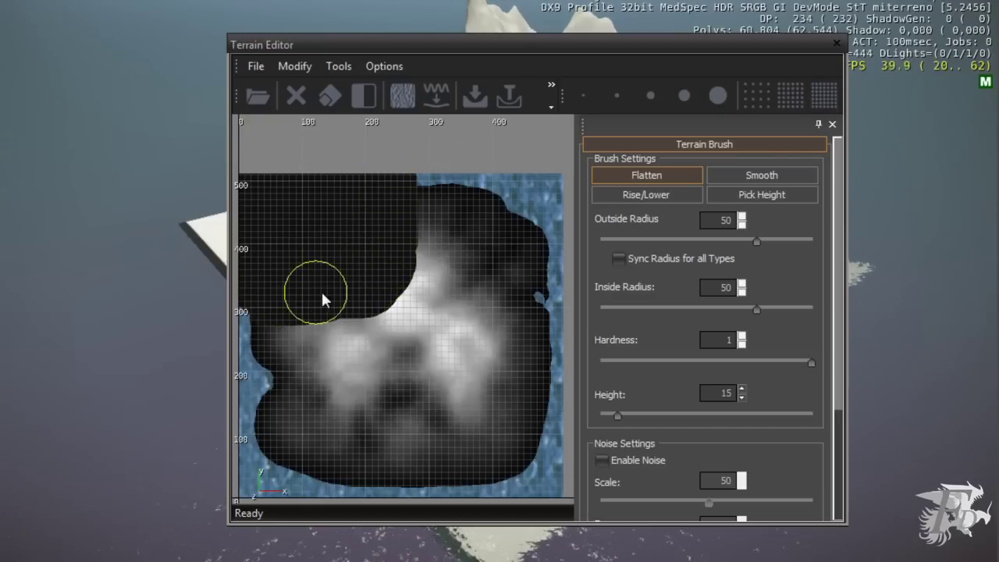
# Extend the flattened area along the foot of the mountain and inspect the cliff edge up close
pyautogui.moveTo(448, 43); pyautogui.dragTo(612, 44)
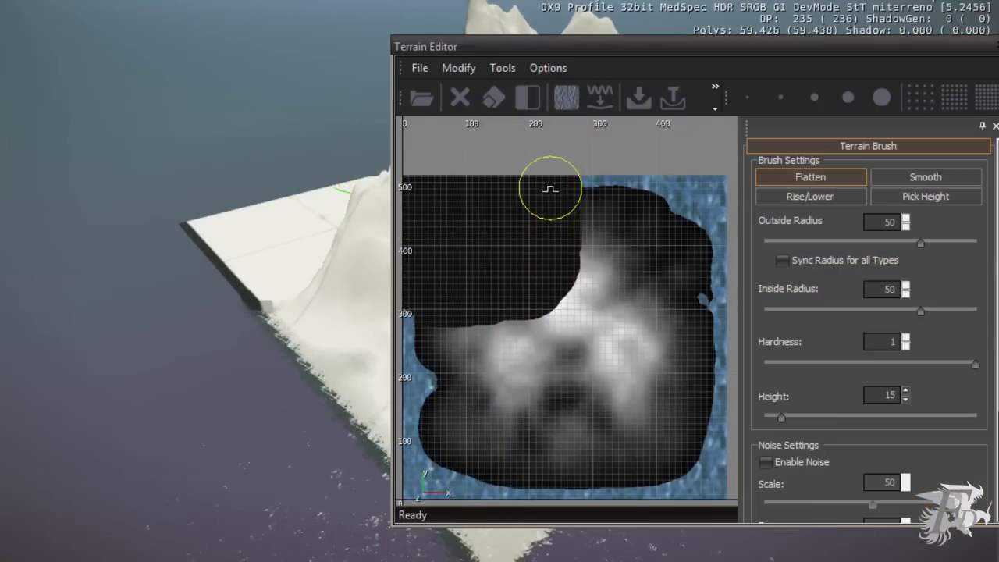
pyautogui.moveTo(419, 297)
pyautogui.mouseDown()
pyautogui.moveTo(492, 296)
pyautogui.moveTo(548, 275)
pyautogui.moveTo(555, 204)
pyautogui.moveTo(538, 283)
pyautogui.moveTo(425, 309)
pyautogui.moveTo(551, 283)
pyautogui.moveTo(567, 299)
pyautogui.mouseUp()
pyautogui.moveTo(567, 300)
pyautogui.mouseDown(button='middle')
pyautogui.moveTo(467, 309)
pyautogui.moveTo(551, 295)
pyautogui.mouseUp(button='middle')
pyautogui.moveTo(271, 322)
pyautogui.mouseDown(button='right')
pyautogui.moveTo(263, 239)
pyautogui.moveTo(241, 229)
pyautogui.mouseUp(button='right')
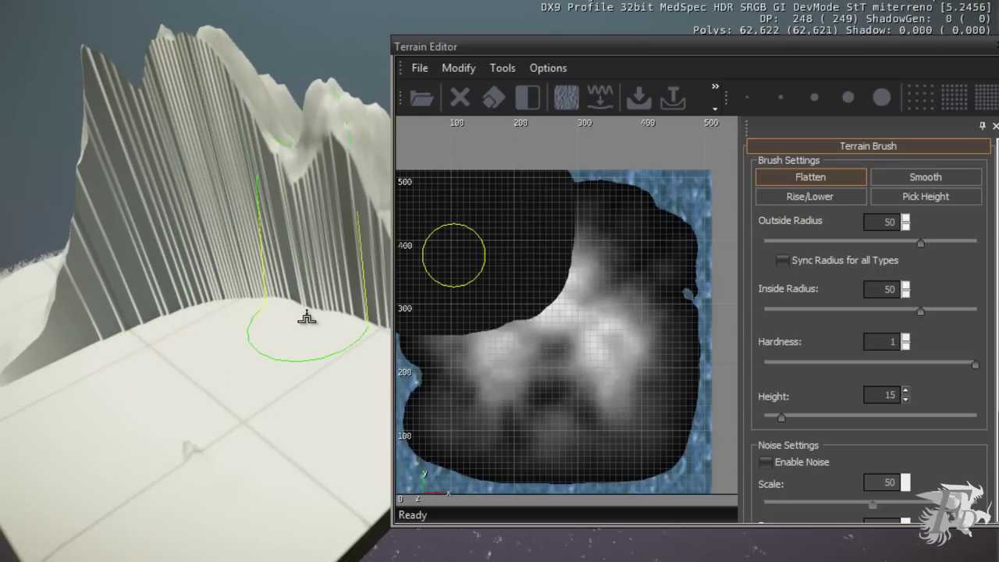
pyautogui.moveTo(163, 433); pyautogui.dragTo(166, 432, button='right')
pyautogui.moveTo(205, 363); pyautogui.dragTo(203, 368, button='right')
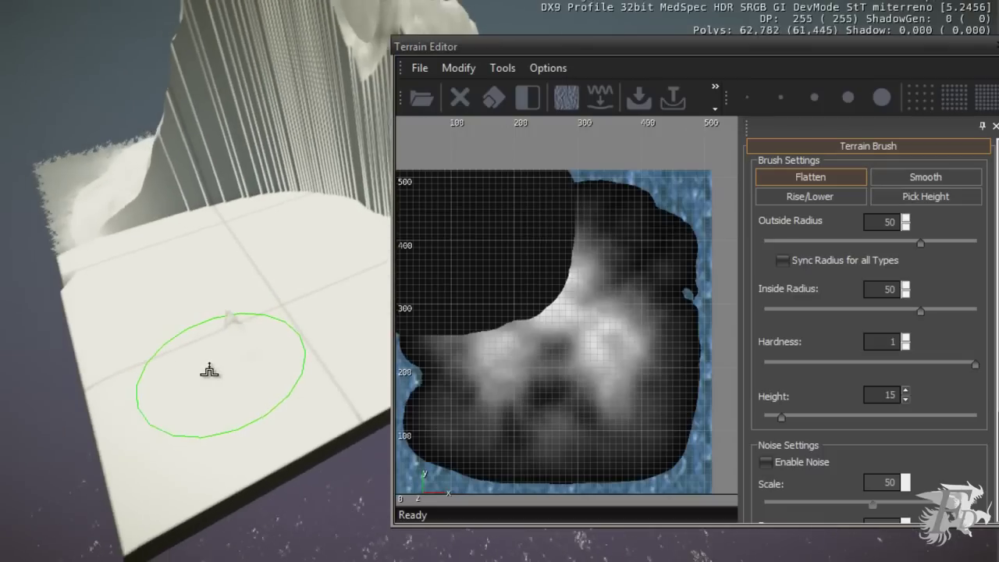
pyautogui.moveTo(229, 319)
pyautogui.mouseDown(button='right')
pyautogui.moveTo(230, 352)
pyautogui.moveTo(167, 354)
pyautogui.mouseUp(button='right')
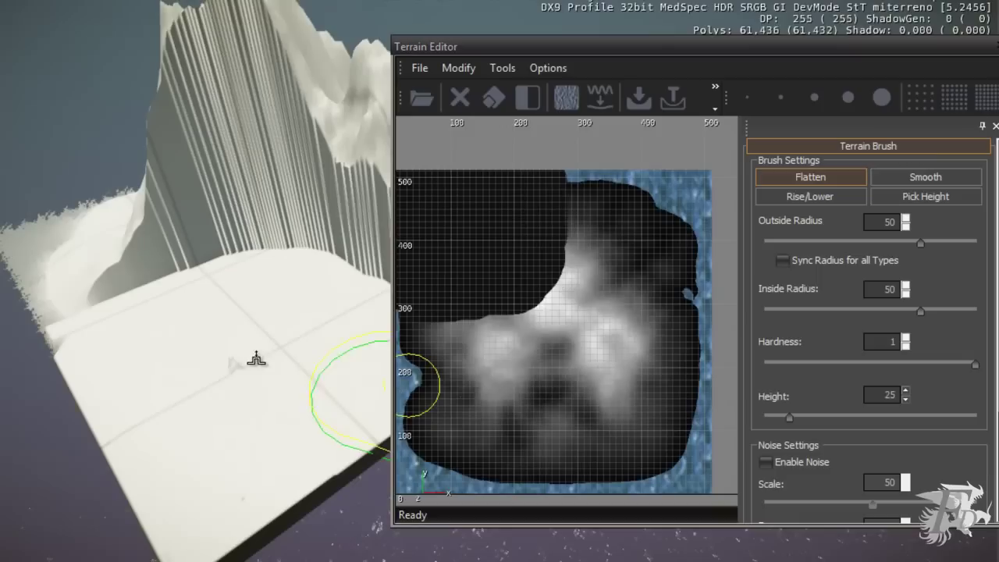
# Smooth the cliff between the flattened area and the mountains using the Smooth brush with Outside Radius 50 and Hardness 0.7
pyautogui.click(960, 175)
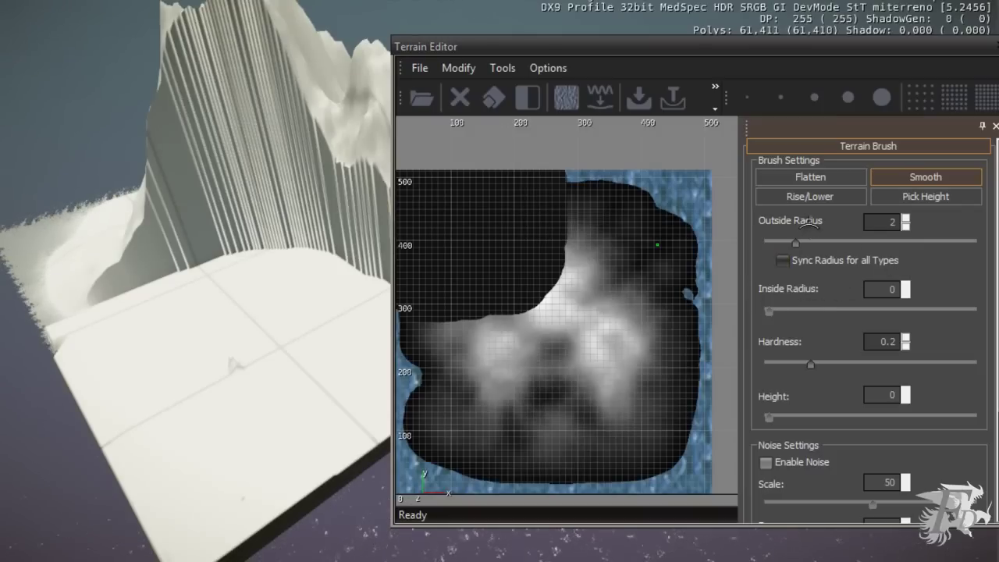
pyautogui.moveTo(611, 257); pyautogui.dragTo(563, 226)
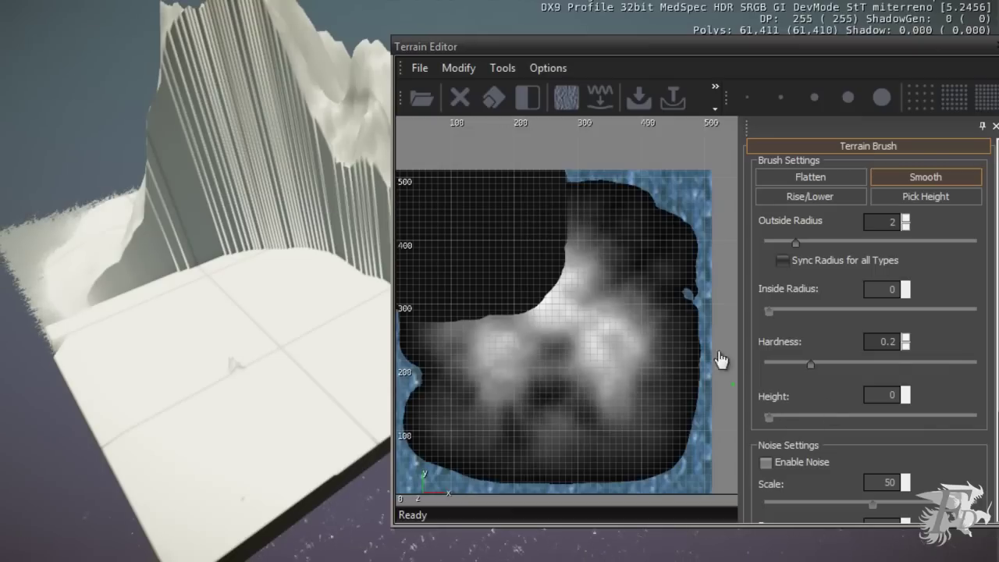
pyautogui.doubleClick(887, 224)
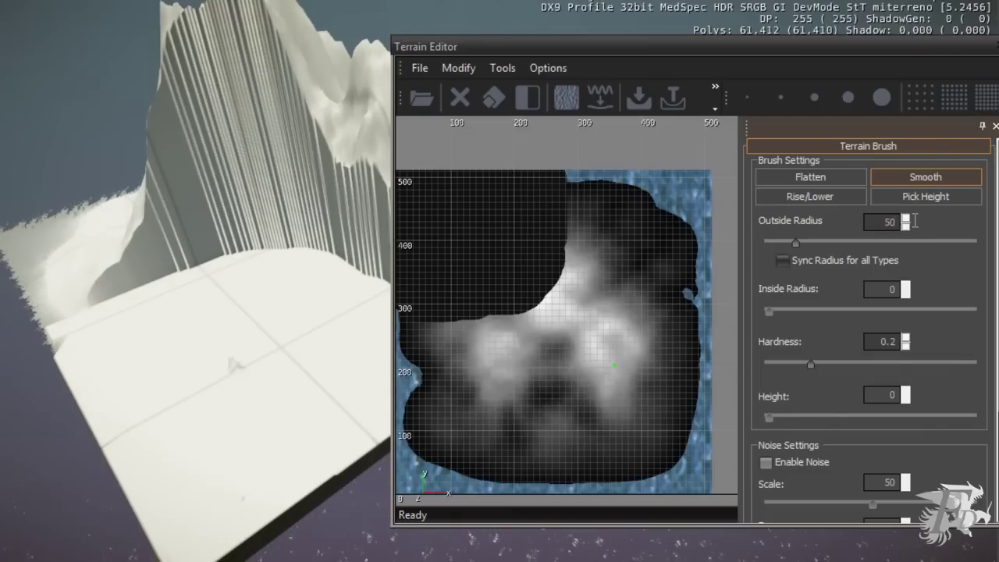
pyautogui.doubleClick(879, 346)
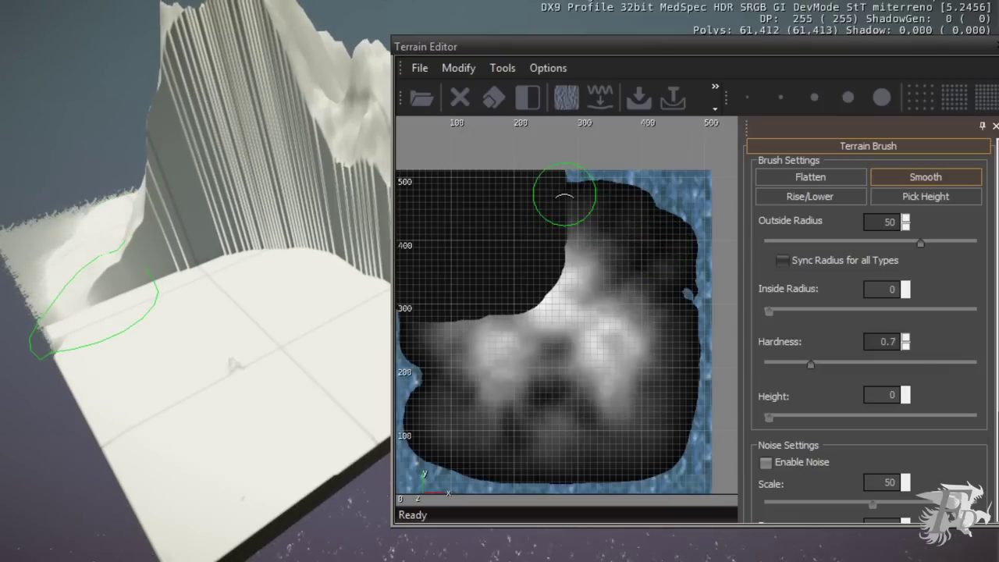
pyautogui.moveTo(564, 199)
pyautogui.mouseDown()
pyautogui.moveTo(543, 319)
pyautogui.moveTo(535, 257)
pyautogui.moveTo(506, 330)
pyautogui.moveTo(482, 333)
pyautogui.moveTo(490, 312)
pyautogui.moveTo(529, 281)
pyautogui.moveTo(539, 284)
pyautogui.moveTo(524, 319)
pyautogui.moveTo(457, 286)
pyautogui.moveTo(440, 323)
pyautogui.moveTo(591, 277)
pyautogui.moveTo(646, 123)
pyautogui.moveTo(631, 208)
pyautogui.moveTo(560, 334)
pyautogui.moveTo(426, 357)
pyautogui.moveTo(345, 390)
pyautogui.moveTo(461, 357)
pyautogui.moveTo(570, 270)
pyautogui.moveTo(514, 275)
pyautogui.moveTo(544, 216)
pyautogui.moveTo(519, 238)
pyautogui.moveTo(505, 280)
pyautogui.moveTo(544, 268)
pyautogui.moveTo(548, 243)
pyautogui.moveTo(515, 297)
pyautogui.moveTo(427, 315)
pyautogui.moveTo(417, 291)
pyautogui.moveTo(444, 310)
pyautogui.moveTo(488, 290)
pyautogui.moveTo(549, 212)
pyautogui.moveTo(468, 296)
pyautogui.moveTo(477, 312)
pyautogui.moveTo(495, 311)
pyautogui.moveTo(471, 312)
pyautogui.moveTo(538, 263)
pyautogui.moveTo(546, 198)
pyautogui.moveTo(519, 279)
pyautogui.moveTo(463, 221)
pyautogui.moveTo(472, 252)
pyautogui.moveTo(491, 252)
pyautogui.moveTo(499, 239)
pyautogui.moveTo(493, 252)
pyautogui.mouseUp()
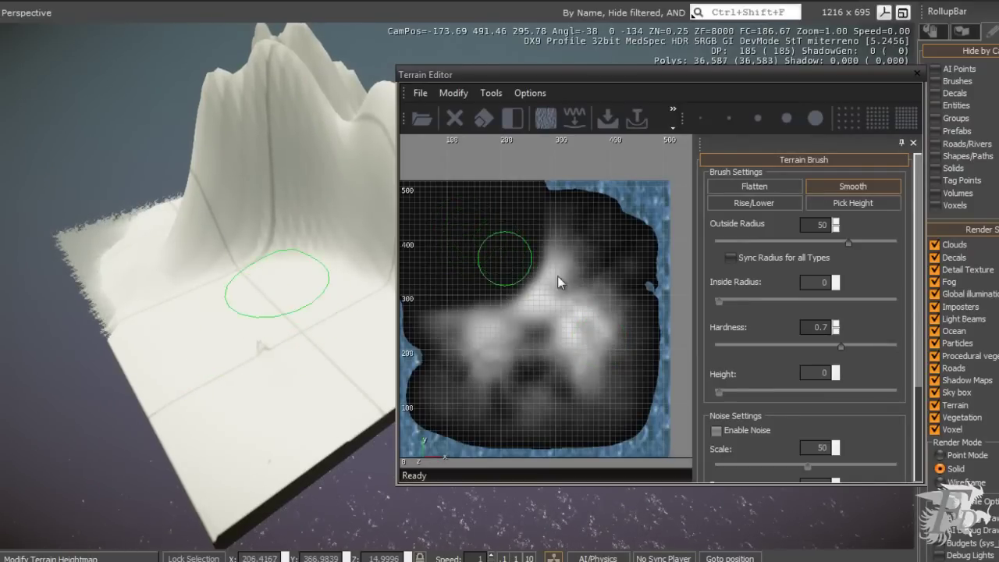
# Configure the Rise/Lower brush with Outside Radius 30, Inside Radius 25, Hardness 0.5 and Height 3
pyautogui.click(755, 206)
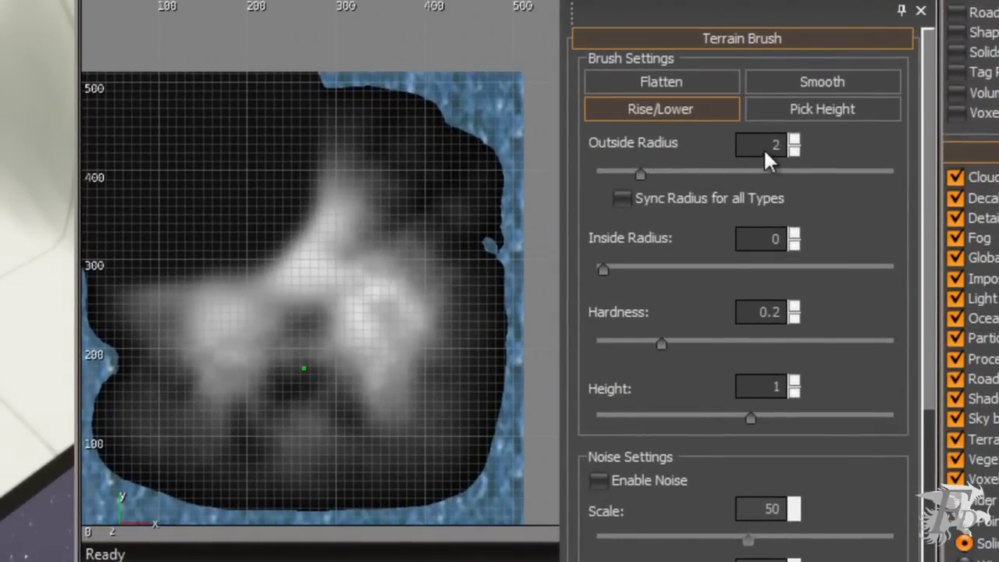
pyautogui.moveTo(766, 152); pyautogui.dragTo(787, 153)
pyautogui.click(769, 243)
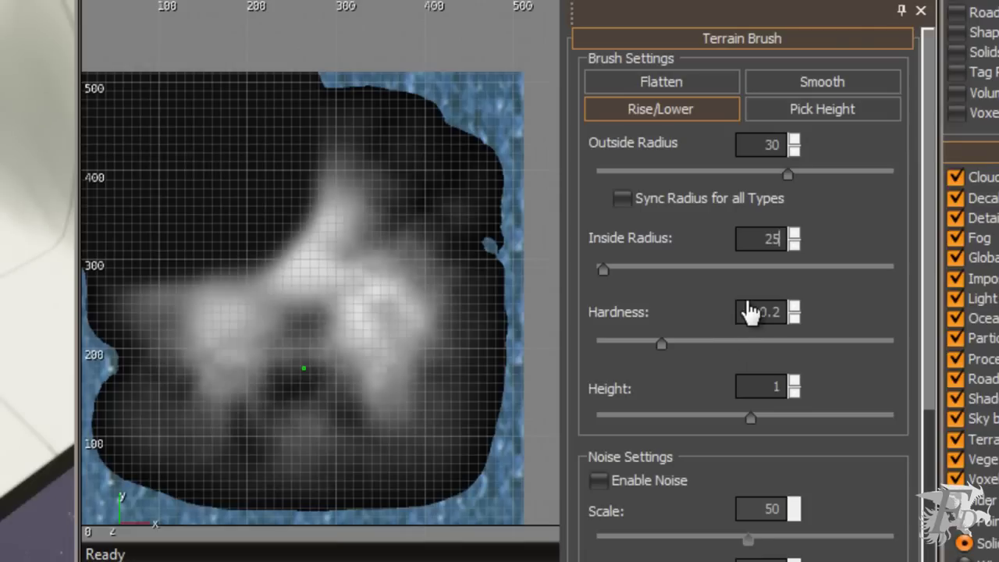
pyautogui.click(763, 315)
pyautogui.click(762, 315)
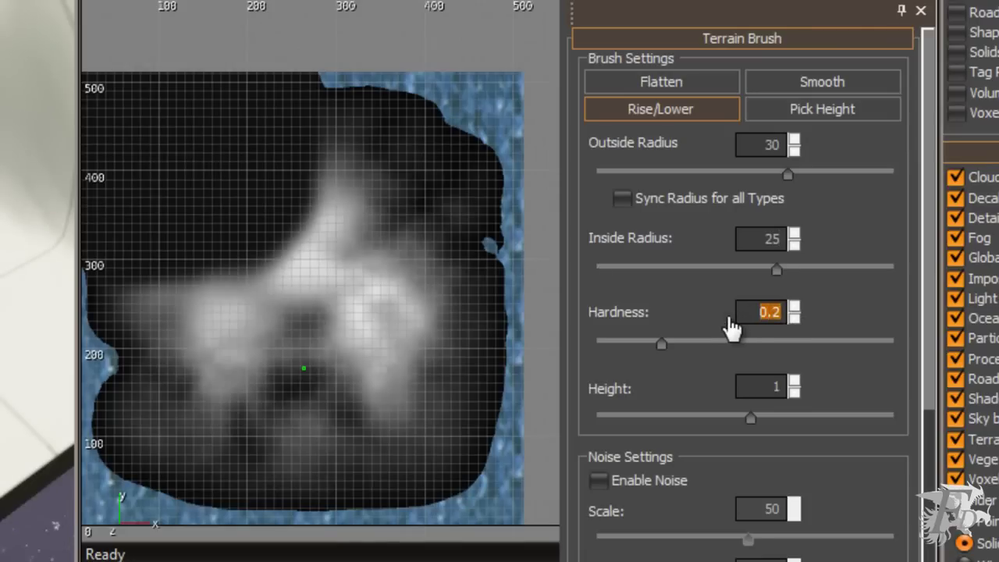
pyautogui.write('0')
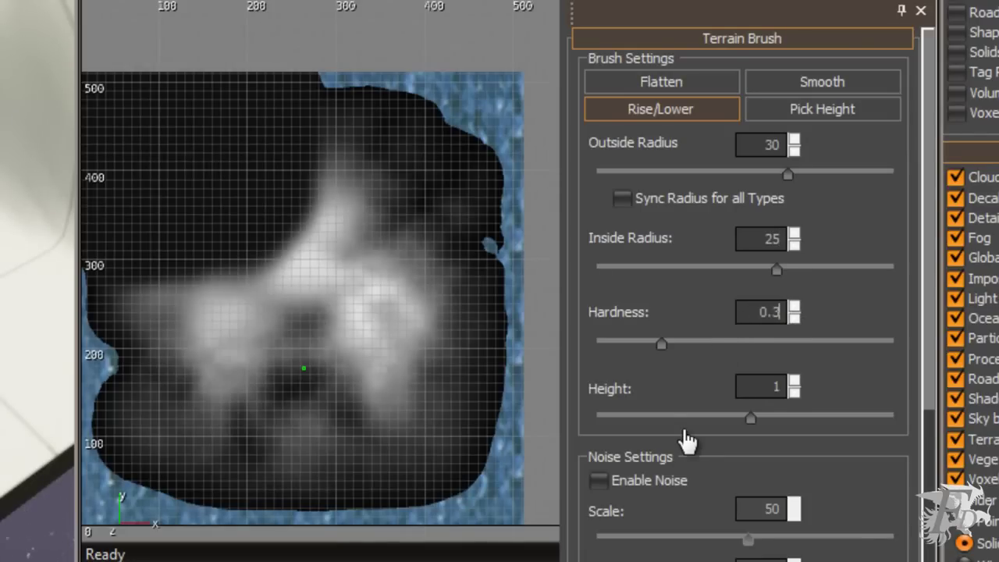
pyautogui.press('Return')
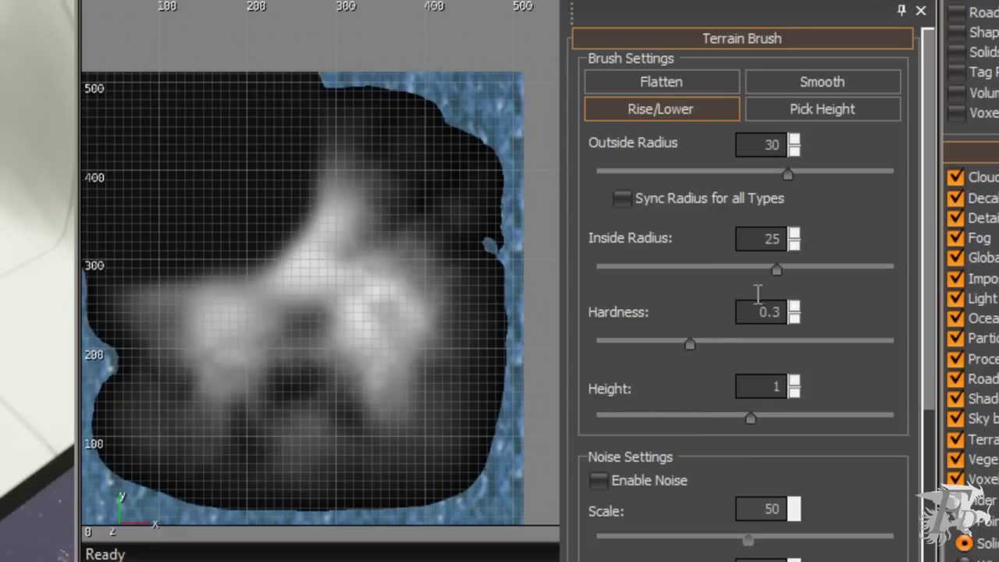
pyautogui.doubleClick(753, 312)
pyautogui.write('0')
pyautogui.click(782, 387)
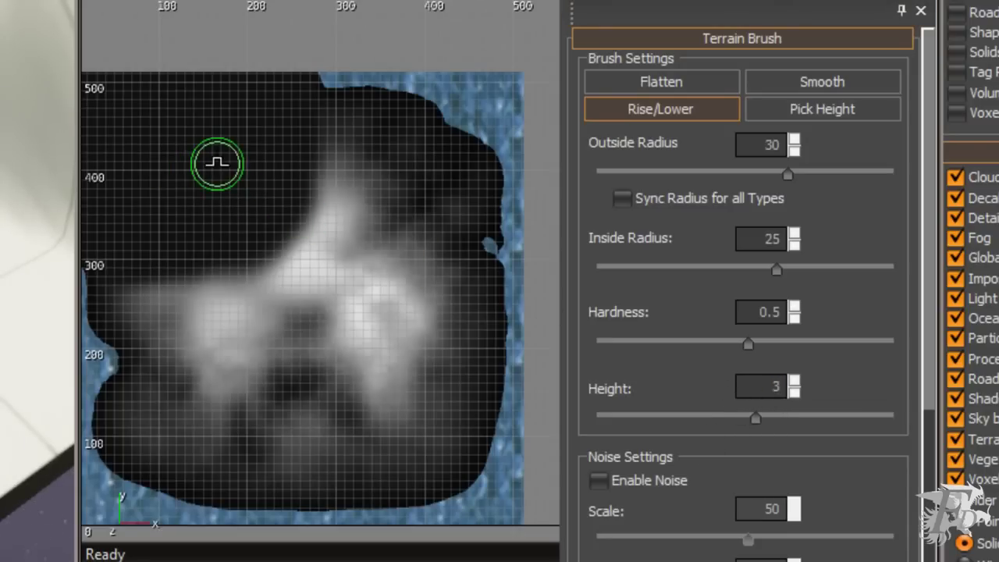
# Raise a separate hill in the middle of the flattened area and smooth its surface
pyautogui.moveTo(198, 166)
pyautogui.mouseDown()
pyautogui.moveTo(205, 159)
pyautogui.moveTo(196, 178)
pyautogui.moveTo(208, 167)
pyautogui.moveTo(187, 161)
pyautogui.moveTo(216, 161)
pyautogui.moveTo(210, 145)
pyautogui.moveTo(174, 163)
pyautogui.moveTo(190, 211)
pyautogui.moveTo(212, 140)
pyautogui.mouseUp()
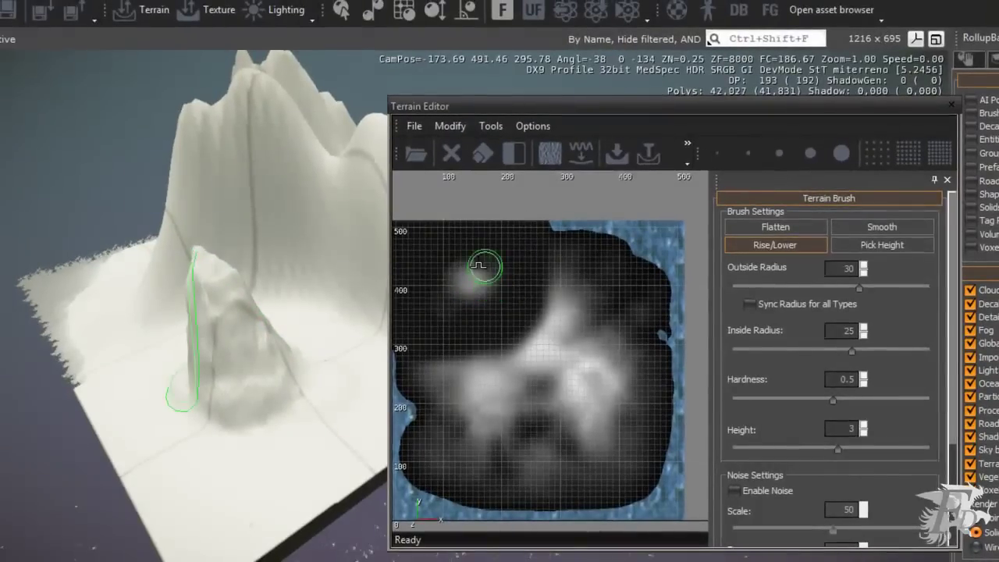
pyautogui.moveTo(480, 266)
pyautogui.mouseDown()
pyautogui.moveTo(444, 283)
pyautogui.moveTo(461, 292)
pyautogui.moveTo(453, 296)
pyautogui.moveTo(428, 268)
pyautogui.moveTo(484, 257)
pyautogui.moveTo(455, 272)
pyautogui.moveTo(448, 263)
pyautogui.moveTo(503, 277)
pyautogui.moveTo(492, 260)
pyautogui.moveTo(477, 298)
pyautogui.mouseUp()
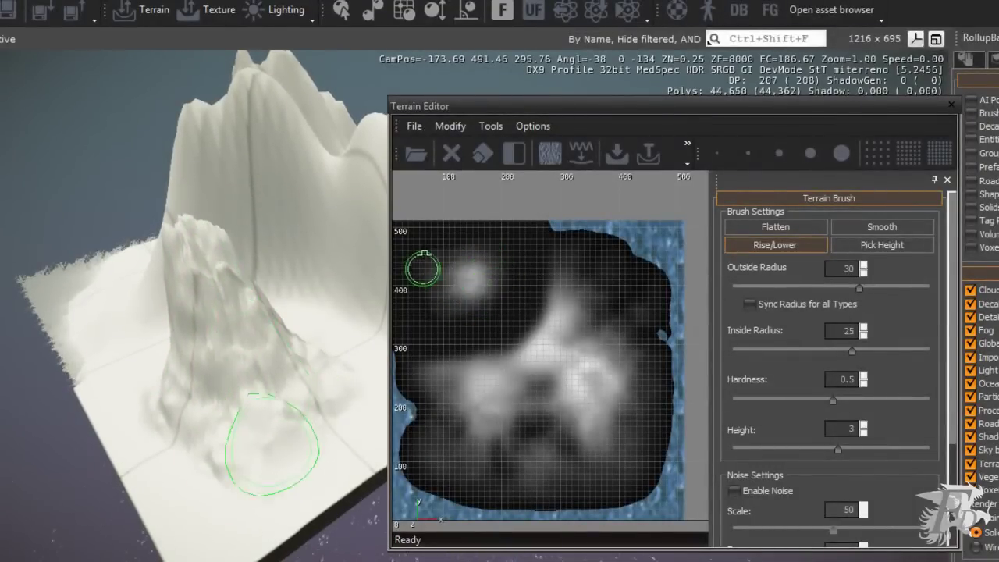
pyautogui.moveTo(440, 247)
pyautogui.mouseDown()
pyautogui.moveTo(408, 267)
pyautogui.moveTo(437, 276)
pyautogui.moveTo(484, 259)
pyautogui.moveTo(473, 245)
pyautogui.moveTo(481, 245)
pyautogui.moveTo(482, 287)
pyautogui.moveTo(457, 279)
pyautogui.moveTo(486, 260)
pyautogui.moveTo(440, 260)
pyautogui.moveTo(455, 272)
pyautogui.moveTo(491, 271)
pyautogui.mouseUp()
pyautogui.press('shift')
pyautogui.moveTo(244, 344)
pyautogui.keyDown('shift'); pyautogui.mouseDown()
pyautogui.moveTo(223, 342)
pyautogui.moveTo(224, 373)
pyautogui.moveTo(262, 358)
pyautogui.mouseUp(); pyautogui.keyUp('shift')
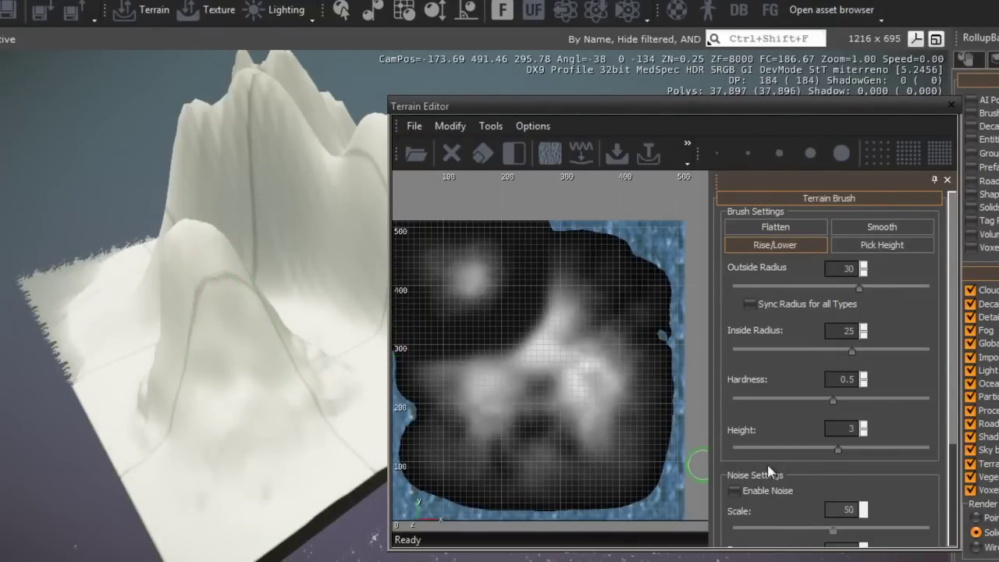
# Try lowering the new hill with a negative brush height, and undo those changes
pyautogui.moveTo(838, 449); pyautogui.dragTo(807, 453)
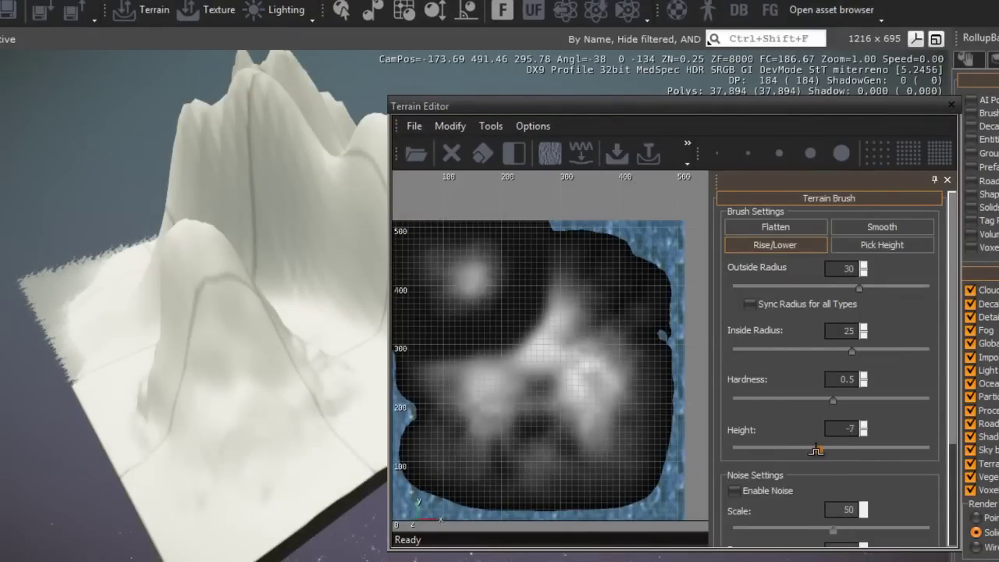
pyautogui.moveTo(216, 293)
pyautogui.mouseDown()
pyautogui.moveTo(203, 272)
pyautogui.moveTo(228, 365)
pyautogui.moveTo(256, 370)
pyautogui.mouseUp()
pyautogui.hotkey('ctrl', 'z')
pyautogui.hotkey('ctrl', 'z')
pyautogui.hotkey('ctrl', 'z')
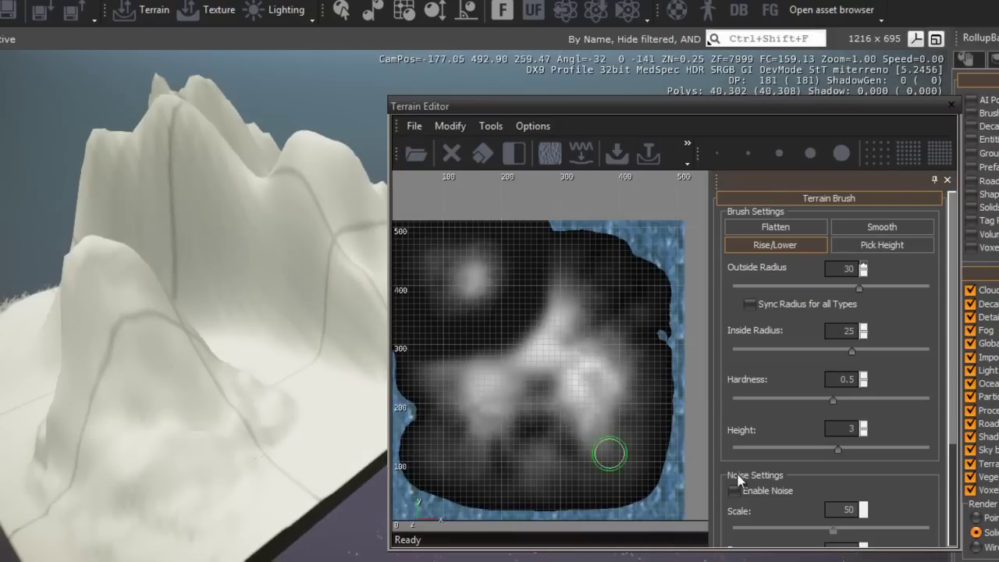
# Enable noise for the Rise/Lower brush with Scale 12 and Frequency 17, and try it on the front slope of the separate hill
pyautogui.scroll(-3, 953, 448)
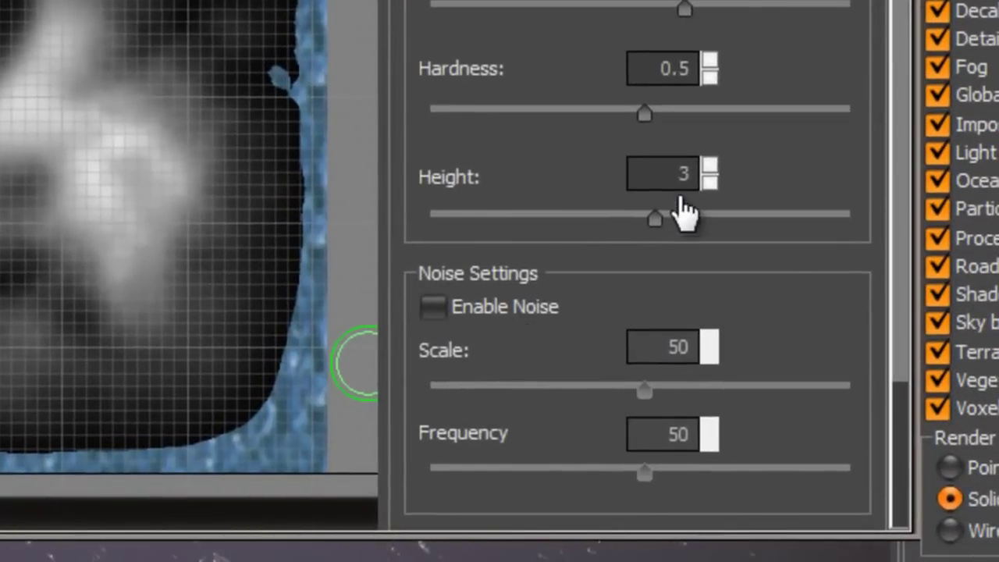
pyautogui.moveTo(900, 330); pyautogui.dragTo(896, 238)
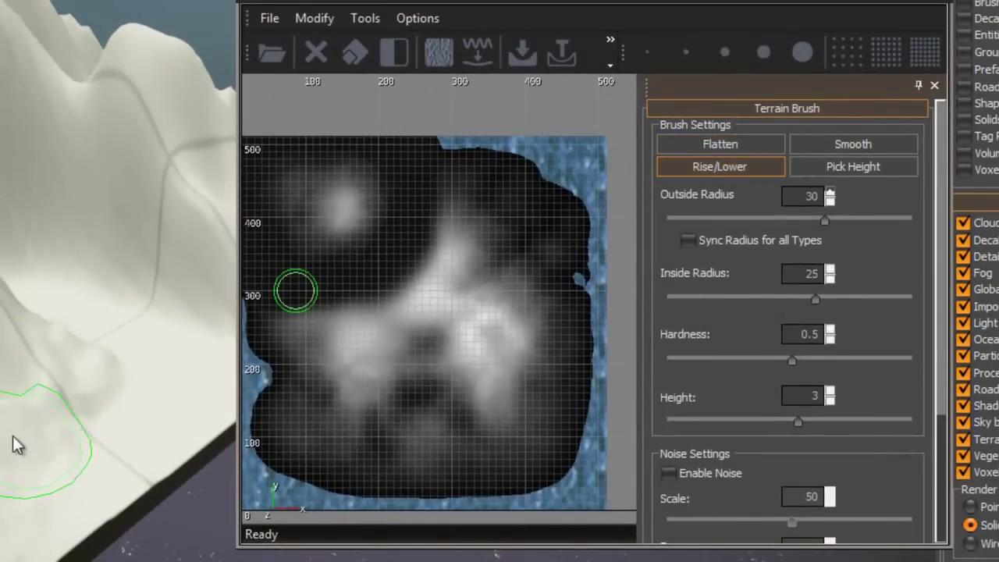
pyautogui.moveTo(14, 441); pyautogui.dragTo(3, 456, button='right')
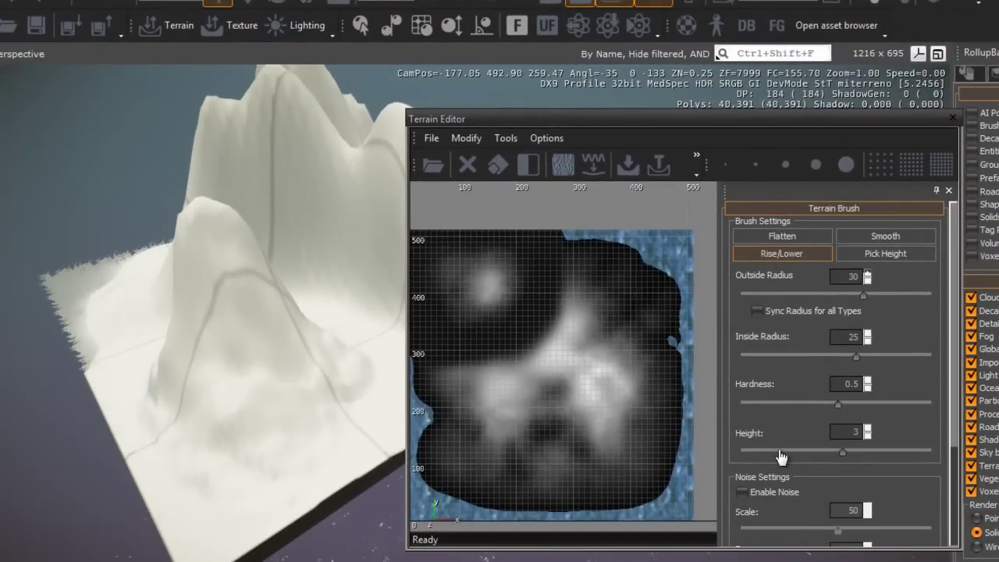
pyautogui.click(741, 492)
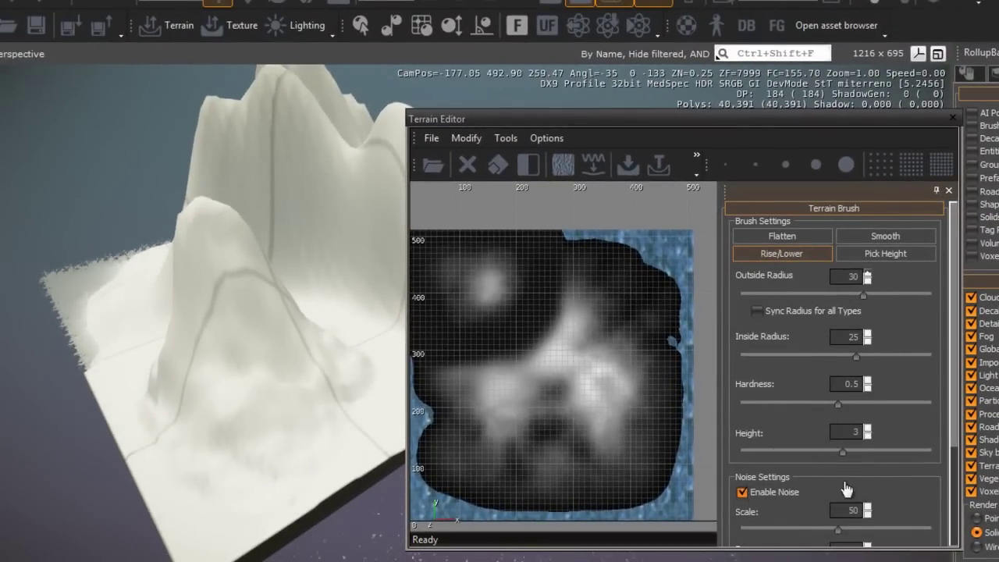
pyautogui.scroll(-3, 954, 476)
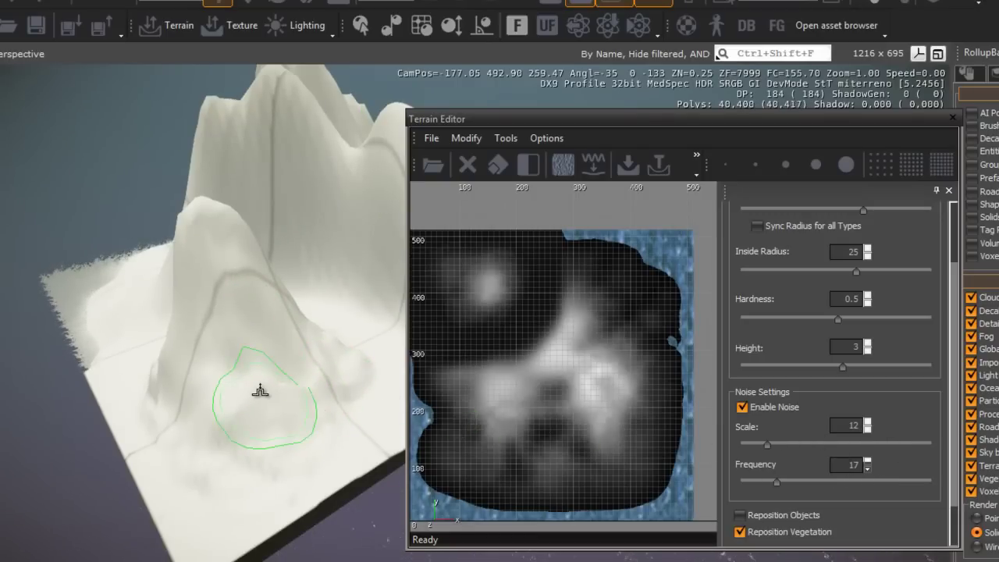
pyautogui.moveTo(251, 338)
pyautogui.mouseDown()
pyautogui.moveTo(250, 356)
pyautogui.moveTo(200, 356)
pyautogui.moveTo(189, 369)
pyautogui.moveTo(296, 308)
pyautogui.moveTo(310, 361)
pyautogui.moveTo(290, 350)
pyautogui.mouseUp()
# Raise the noise Scale to 26 and Frequency to 28, and try roughening the front and side slopes of the separate hill
pyautogui.moveTo(770, 446); pyautogui.dragTo(790, 445)
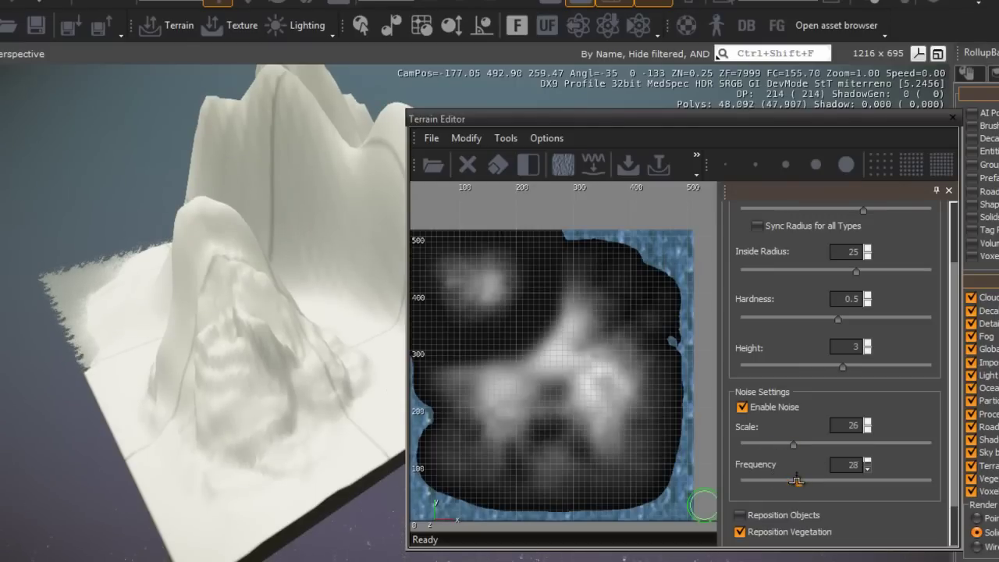
pyautogui.moveTo(167, 335)
pyautogui.mouseDown()
pyautogui.moveTo(192, 350)
pyautogui.moveTo(235, 320)
pyautogui.moveTo(290, 346)
pyautogui.moveTo(312, 383)
pyautogui.moveTo(263, 312)
pyautogui.moveTo(264, 356)
pyautogui.moveTo(289, 357)
pyautogui.moveTo(297, 399)
pyautogui.mouseUp()
pyautogui.moveTo(297, 398); pyautogui.dragTo(299, 398, button='right')
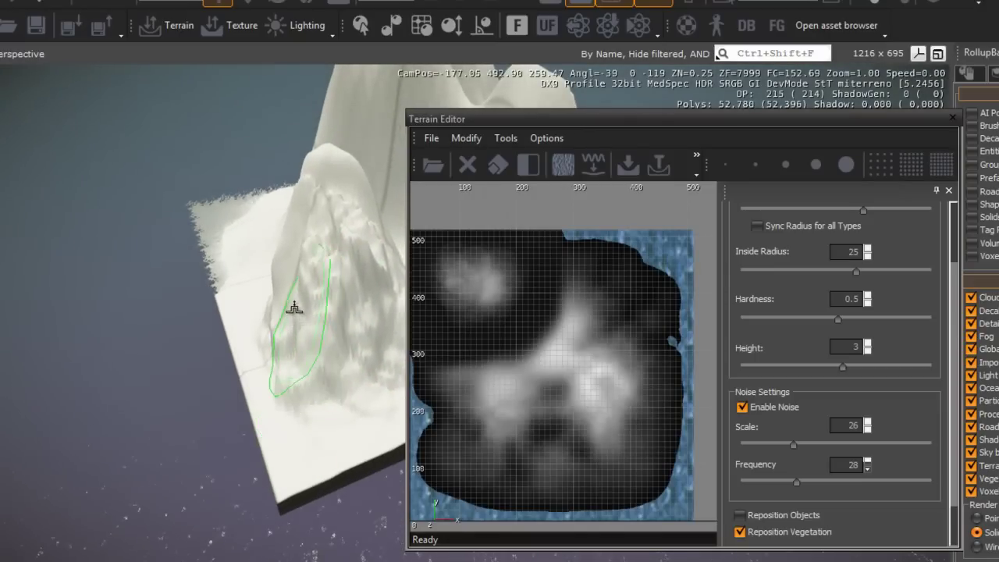
pyautogui.moveTo(286, 289)
pyautogui.mouseDown(button='right')
pyautogui.moveTo(339, 305)
pyautogui.moveTo(307, 312)
pyautogui.mouseUp(button='right')
pyautogui.moveTo(306, 312)
pyautogui.mouseDown()
pyautogui.moveTo(312, 285)
pyautogui.moveTo(290, 330)
pyautogui.moveTo(289, 286)
pyautogui.moveTo(321, 315)
pyautogui.mouseUp()
pyautogui.moveTo(321, 315)
pyautogui.mouseDown(button='right')
pyautogui.moveTo(234, 356)
pyautogui.moveTo(208, 391)
pyautogui.mouseUp(button='right')
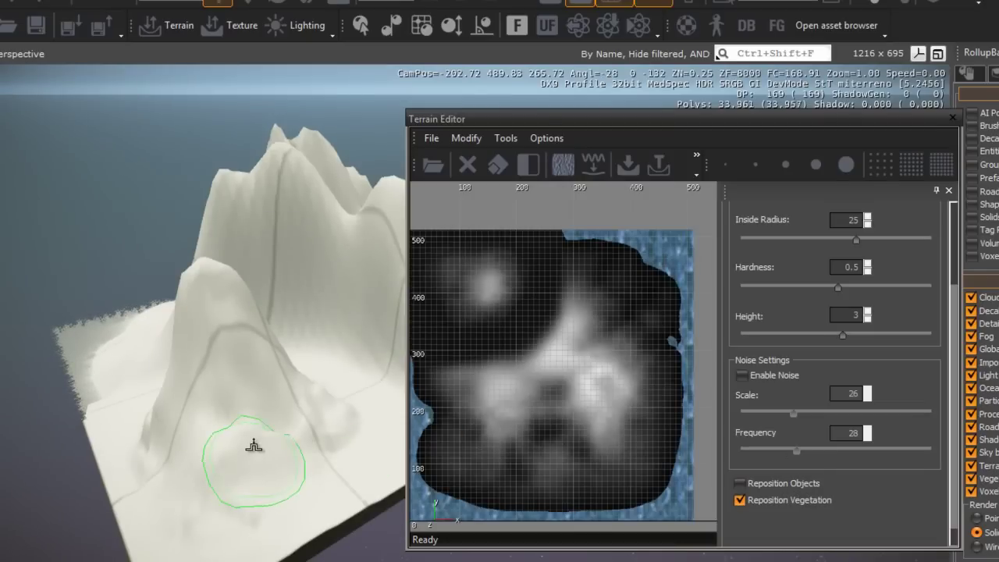
# Examine the separate hill, the flattened area around it and the mountains behind from several nearby viewpoints
pyautogui.moveTo(283, 425); pyautogui.dragTo(282, 426, button='right')
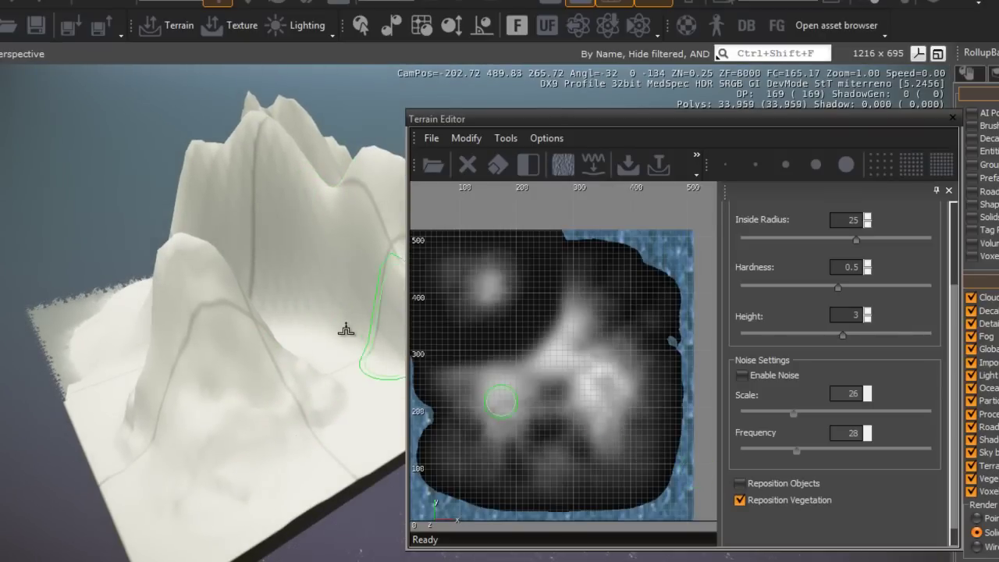
pyautogui.moveTo(327, 312); pyautogui.dragTo(310, 324, button='right')
pyautogui.press('d')
pyautogui.press('w')
pyautogui.press('w')
pyautogui.press('s')
pyautogui.press('a')
pyautogui.press('s')
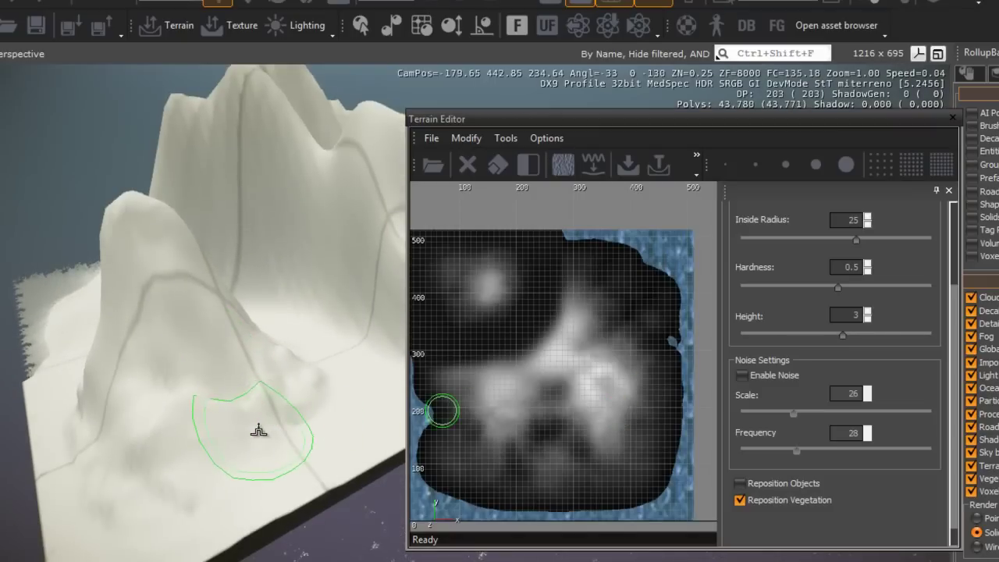
pyautogui.moveTo(259, 428); pyautogui.dragTo(259, 430, button='right')
pyautogui.press('s')
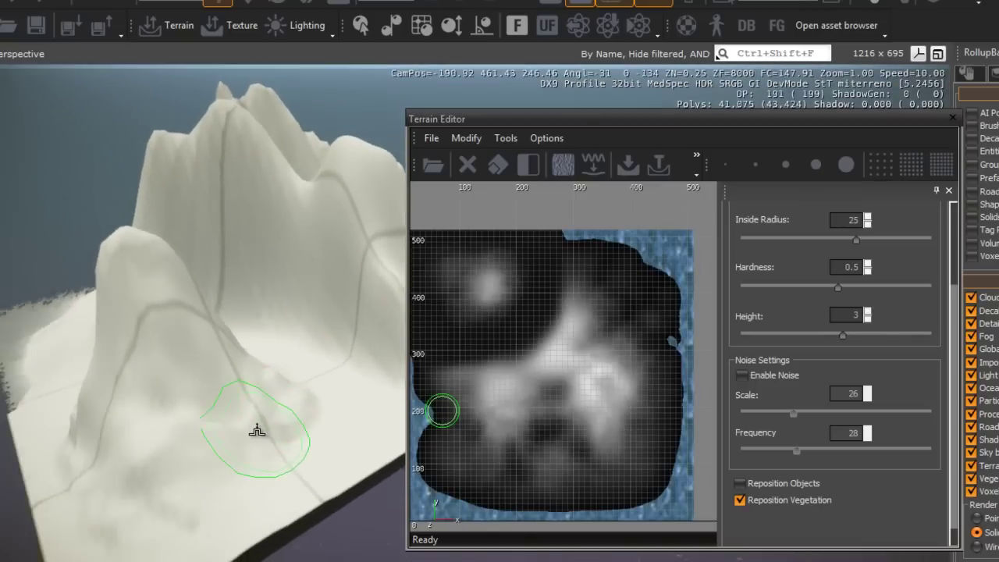
pyautogui.scroll(-2, 257, 429)
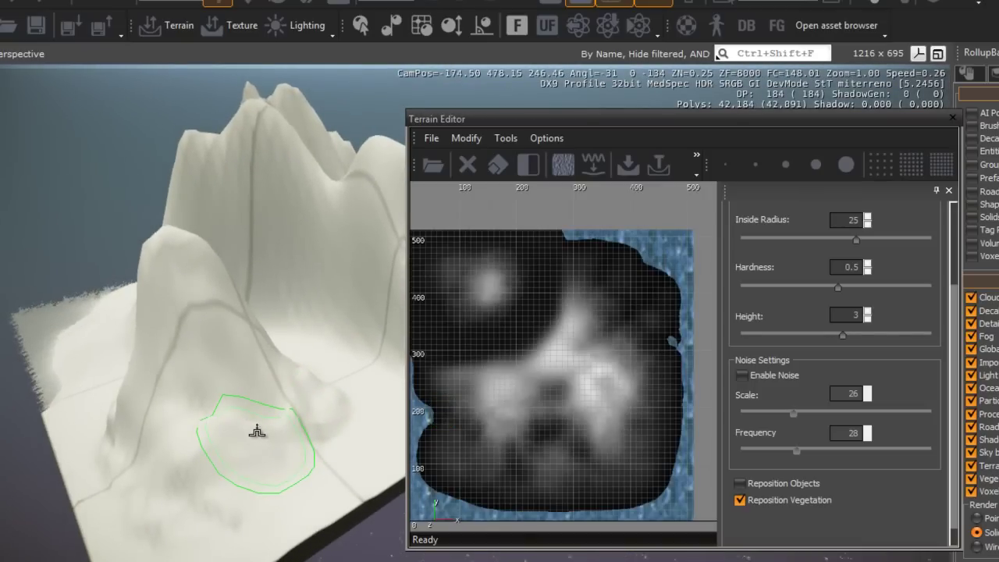
pyautogui.press('d')
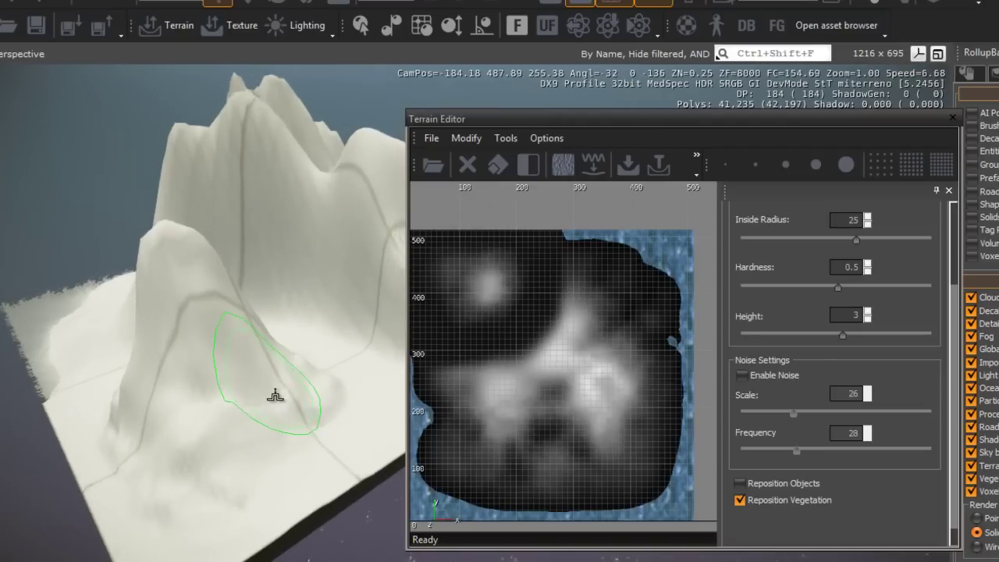
pyautogui.press('w')
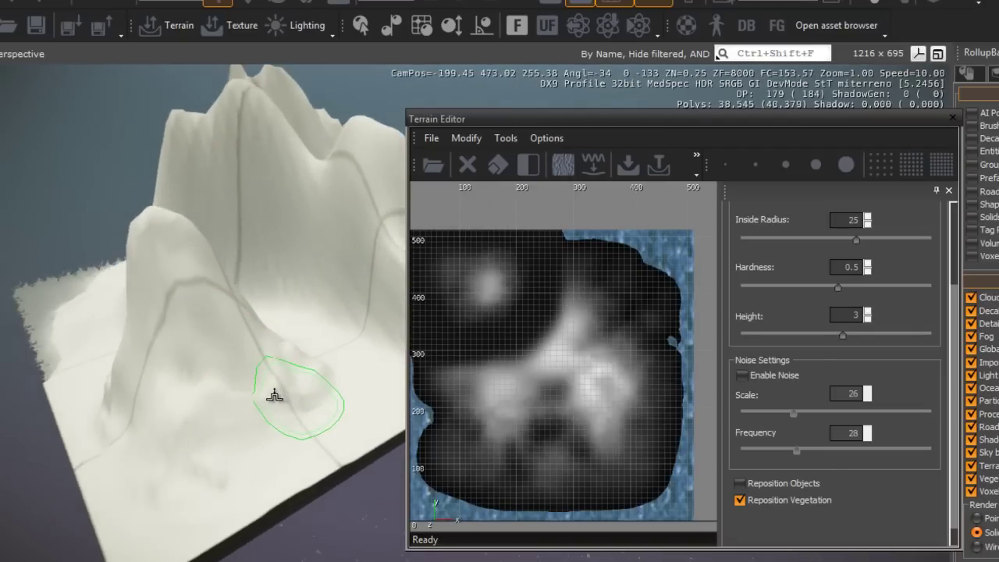
pyautogui.scroll(-2, 273, 397)
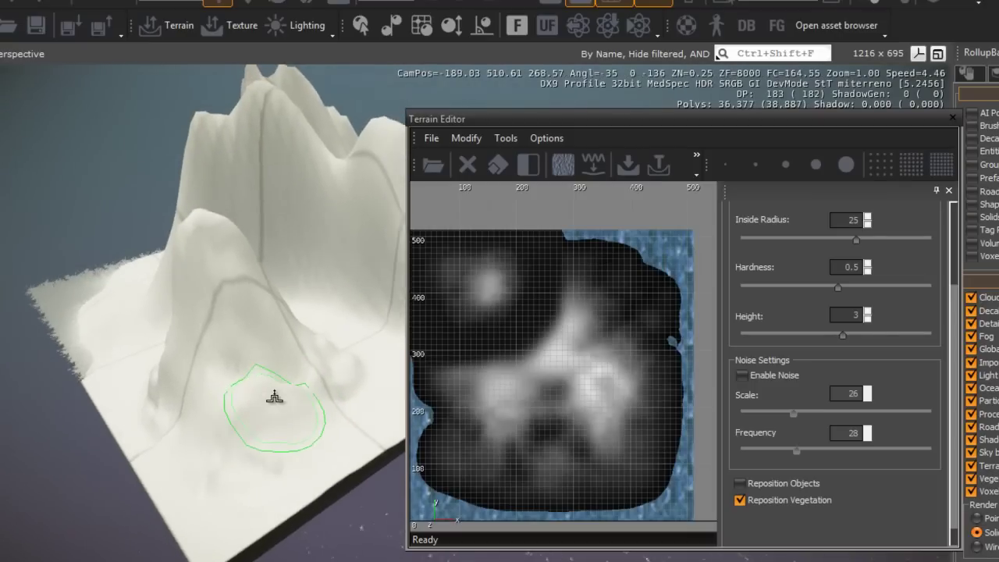
pyautogui.moveTo(281, 382)
pyautogui.mouseDown(button='right')
pyautogui.moveTo(296, 394)
pyautogui.moveTo(299, 385)
pyautogui.moveTo(263, 403)
pyautogui.moveTo(288, 403)
pyautogui.mouseUp(button='right')
pyautogui.press('s')
pyautogui.press('d')
pyautogui.press('w')
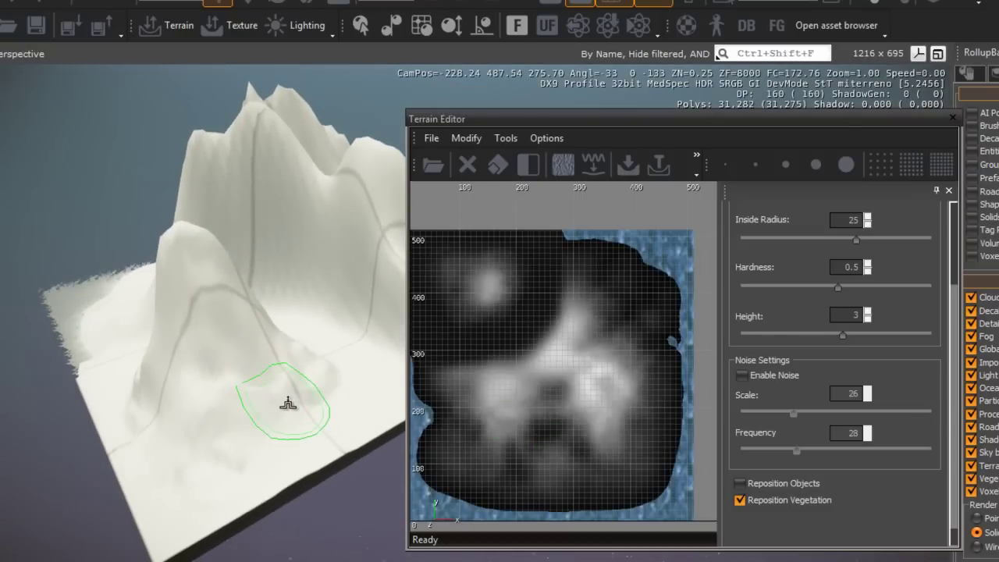